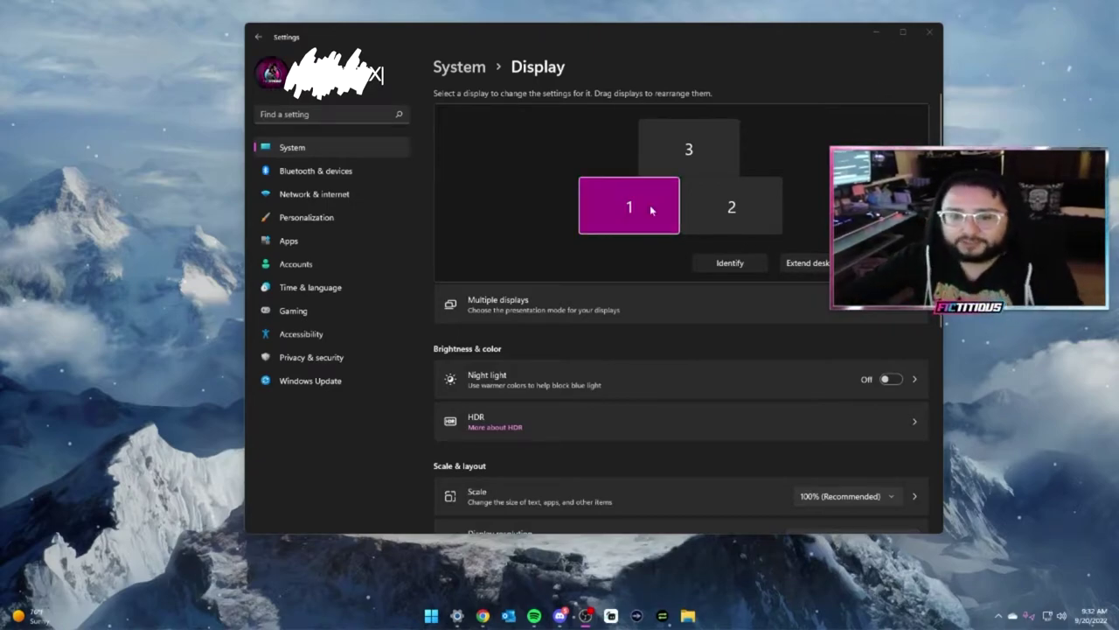
pyautogui.click(694, 150)
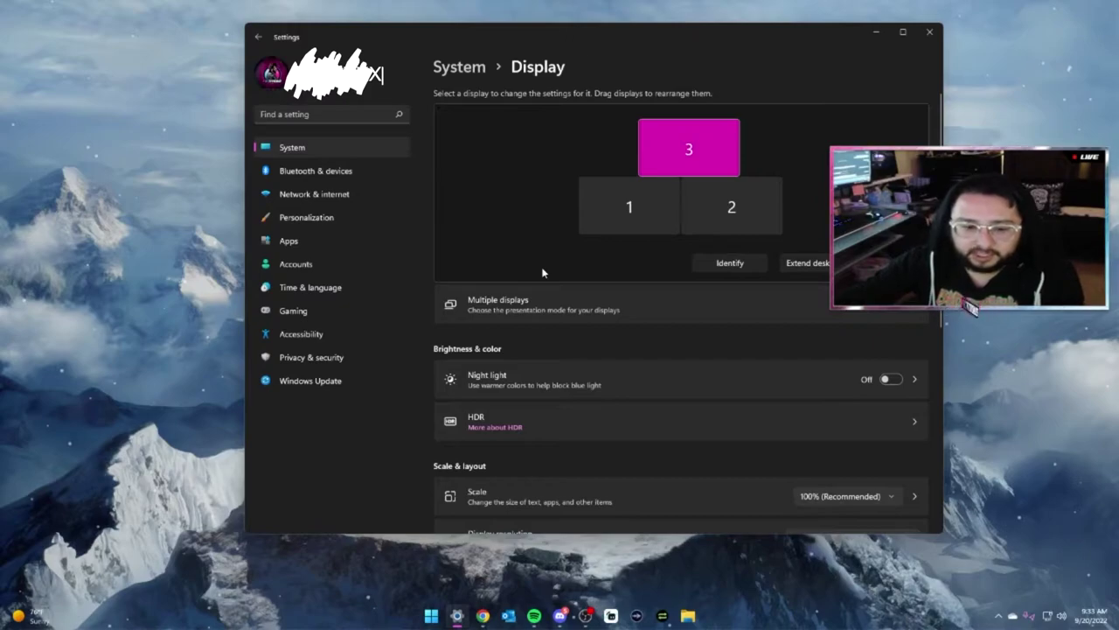
pyautogui.scroll(-3, 540, 267)
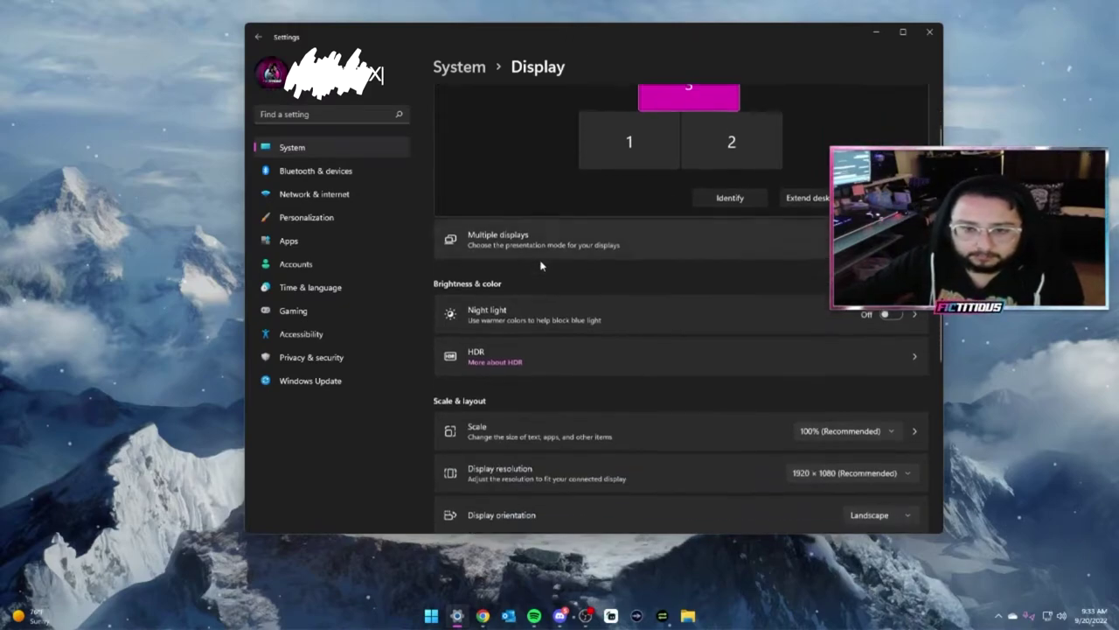
pyautogui.scroll(3, 540, 262)
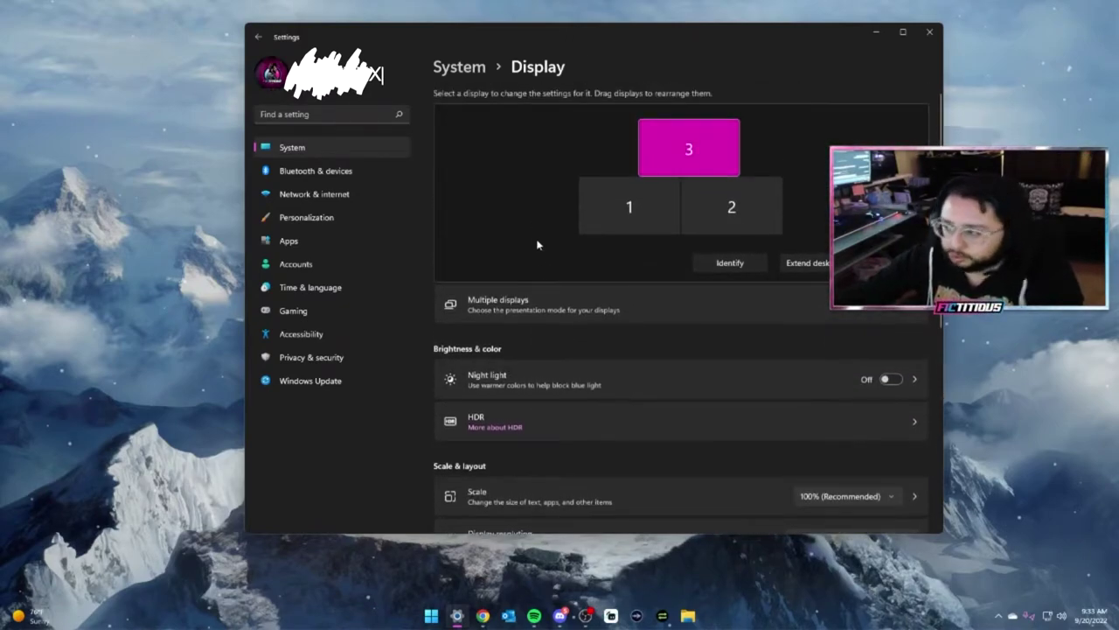
pyautogui.scroll(-3, 541, 258)
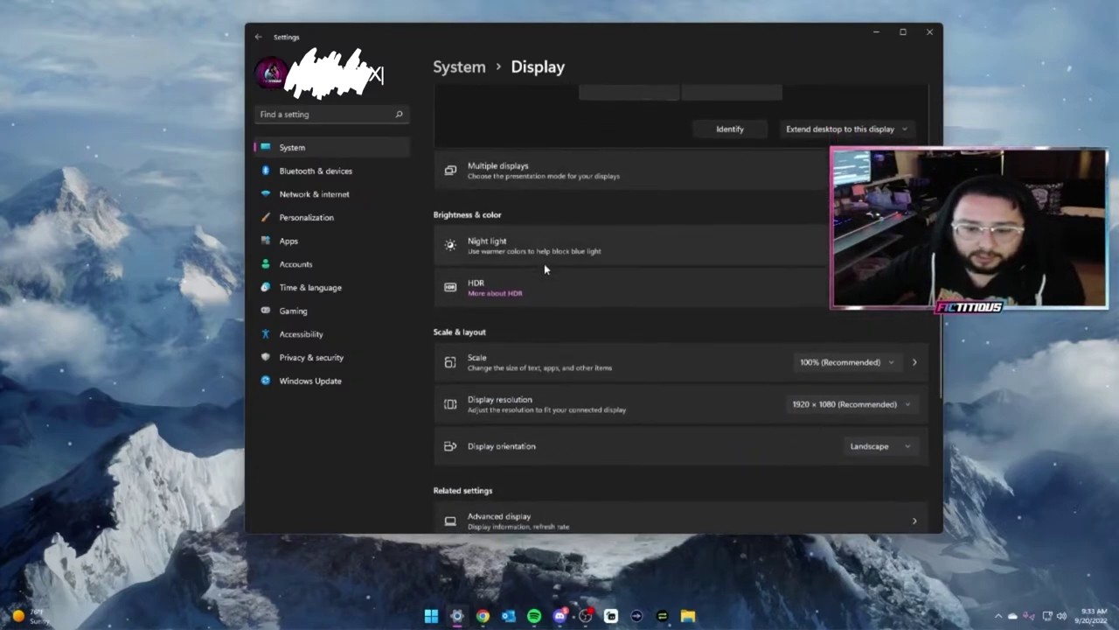
pyautogui.scroll(2, 749, 297)
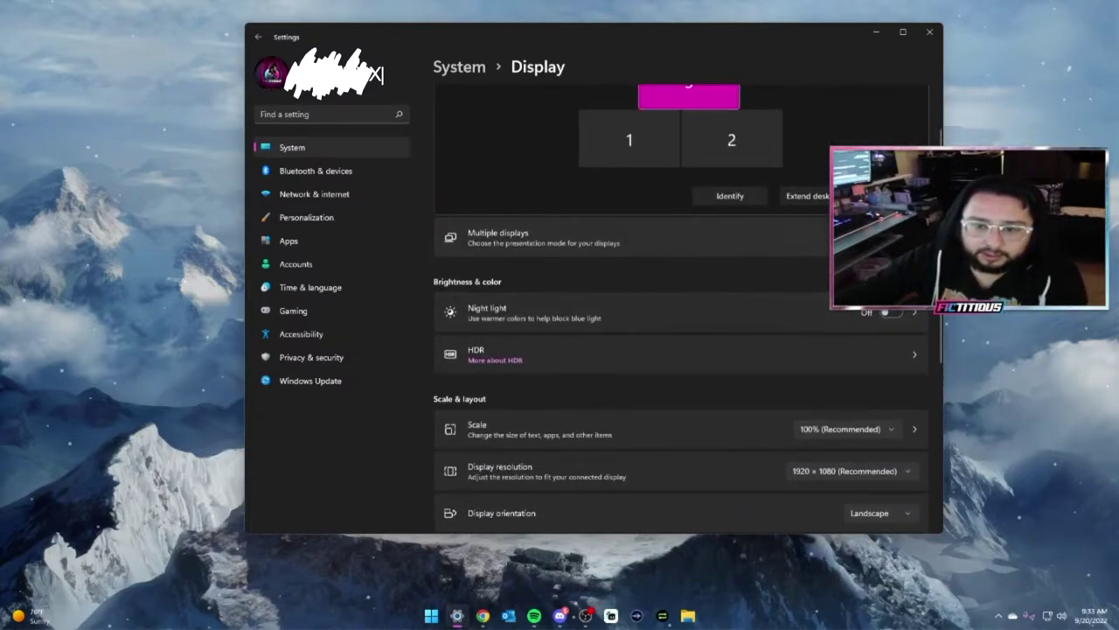
pyautogui.scroll(-1, 764, 318)
pyautogui.scroll(3, 523, 262)
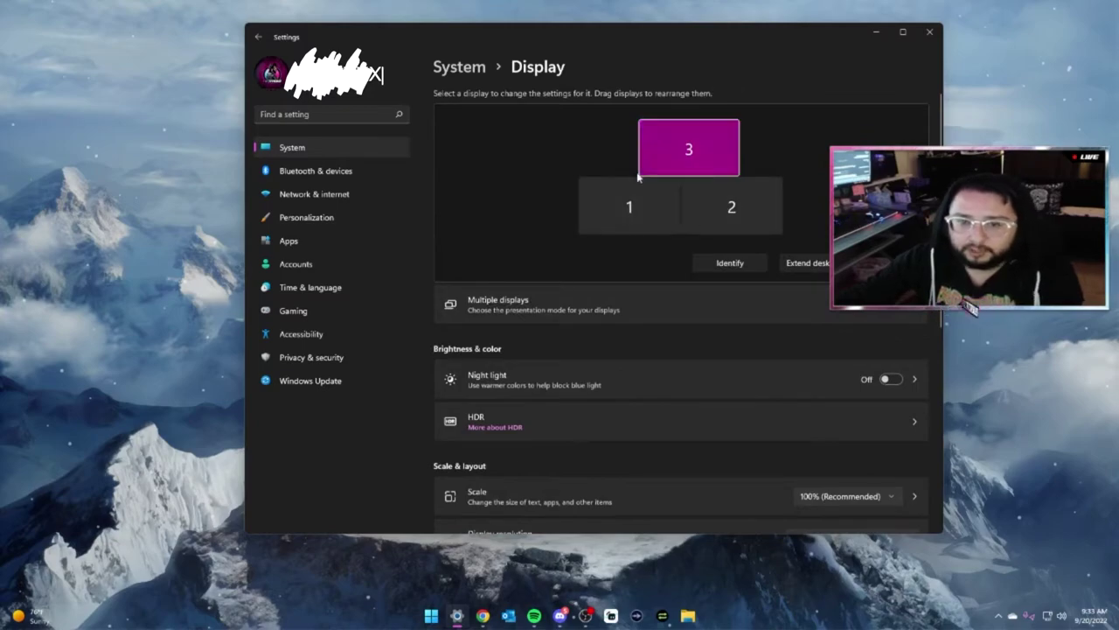
pyautogui.click(665, 219)
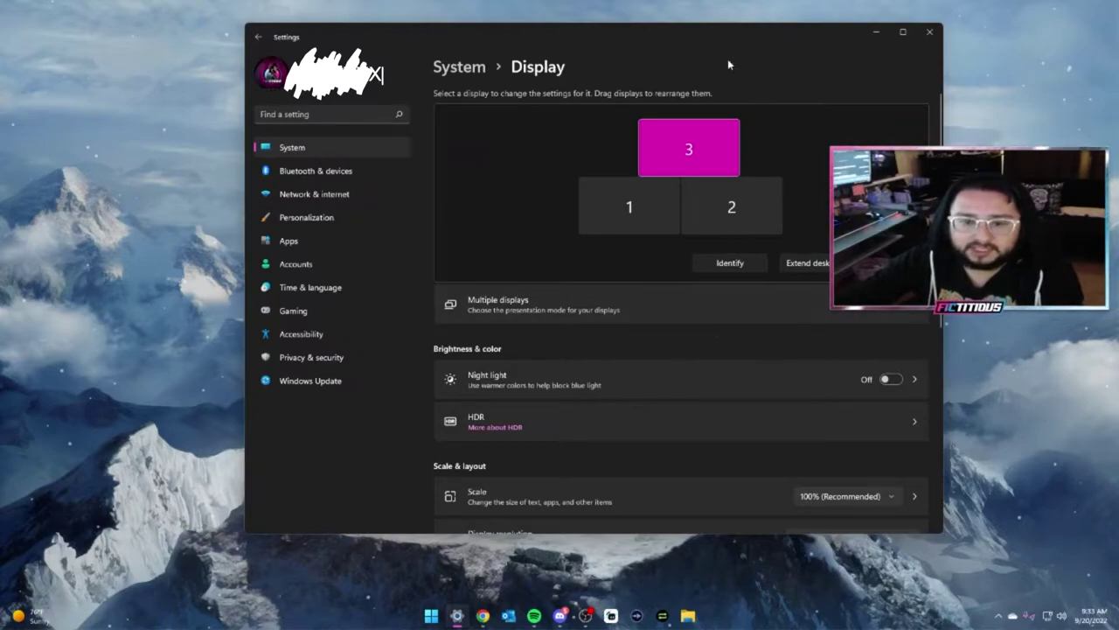
pyautogui.click(805, 262)
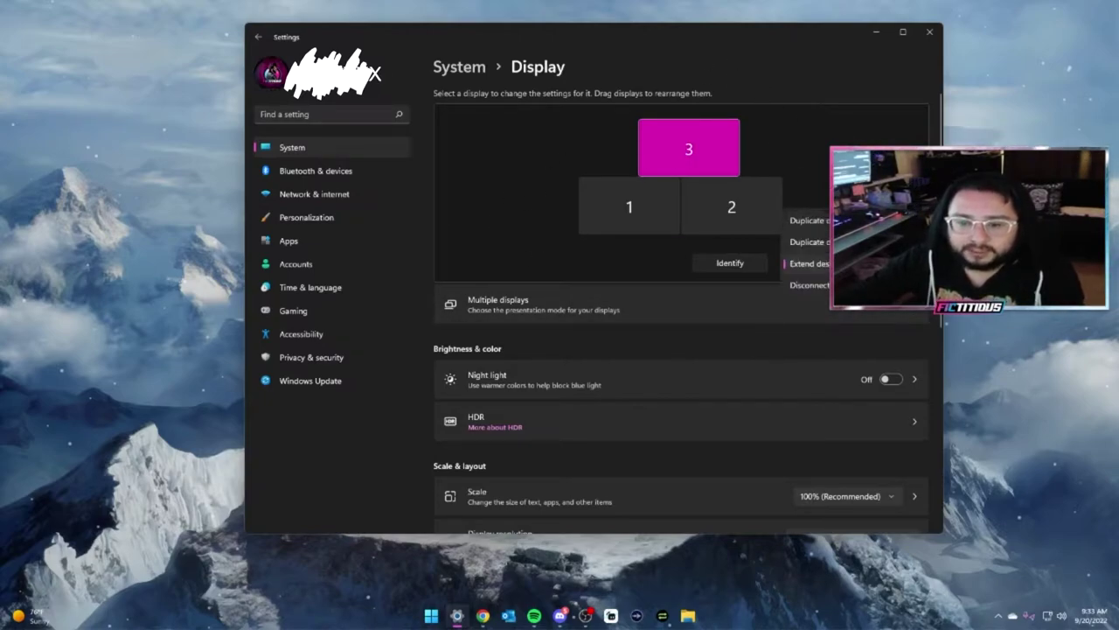
pyautogui.click(810, 262)
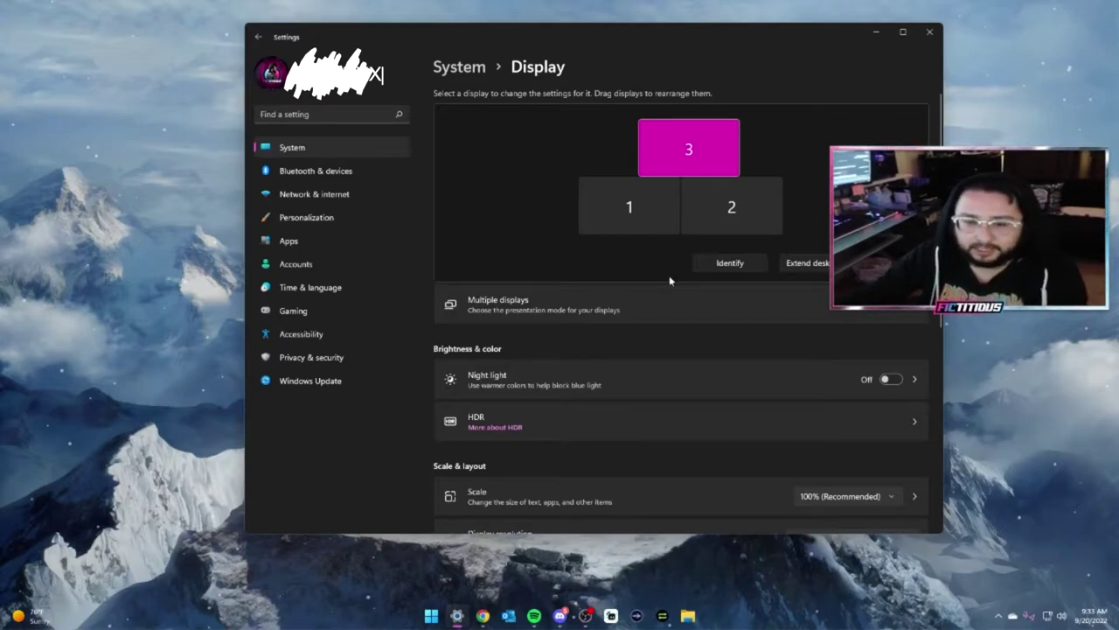
pyautogui.scroll(-3, 712, 302)
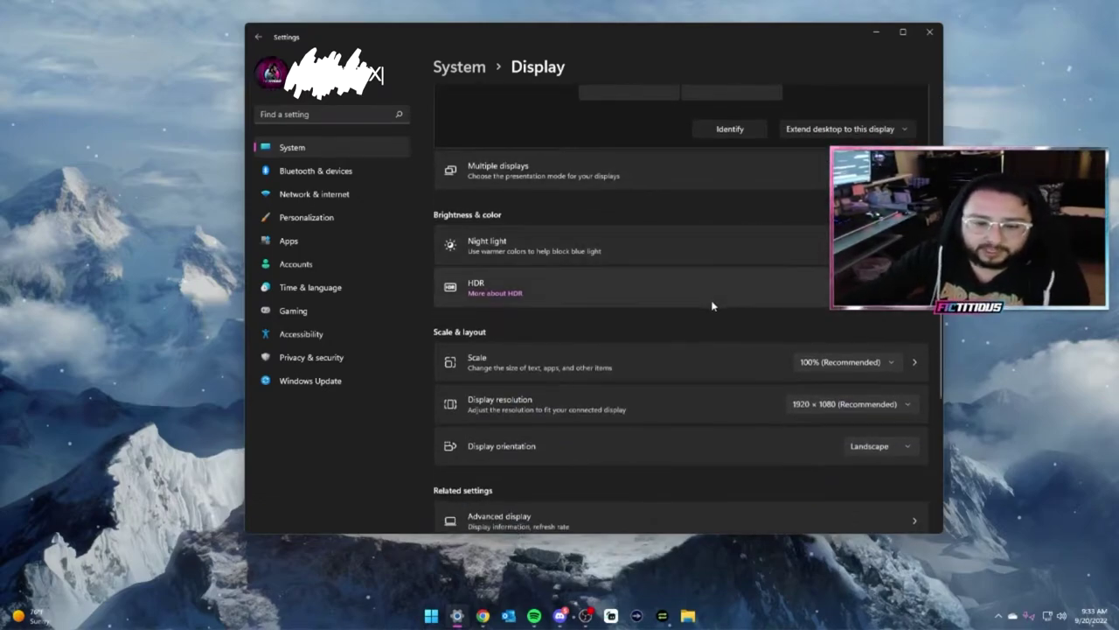
pyautogui.scroll(-2, 716, 376)
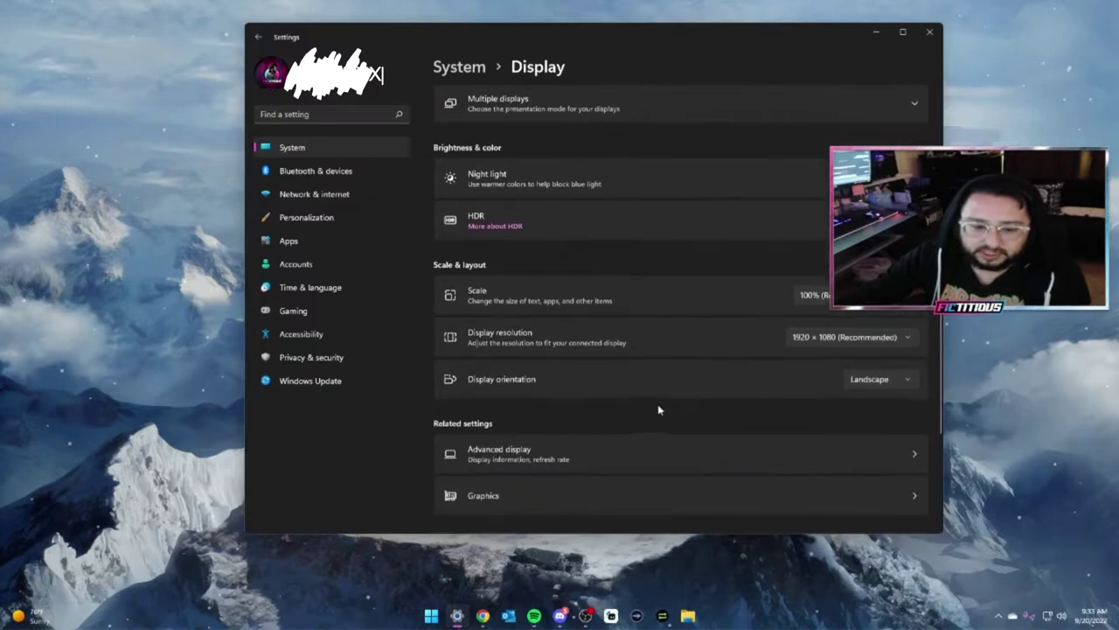
pyautogui.scroll(5, 665, 288)
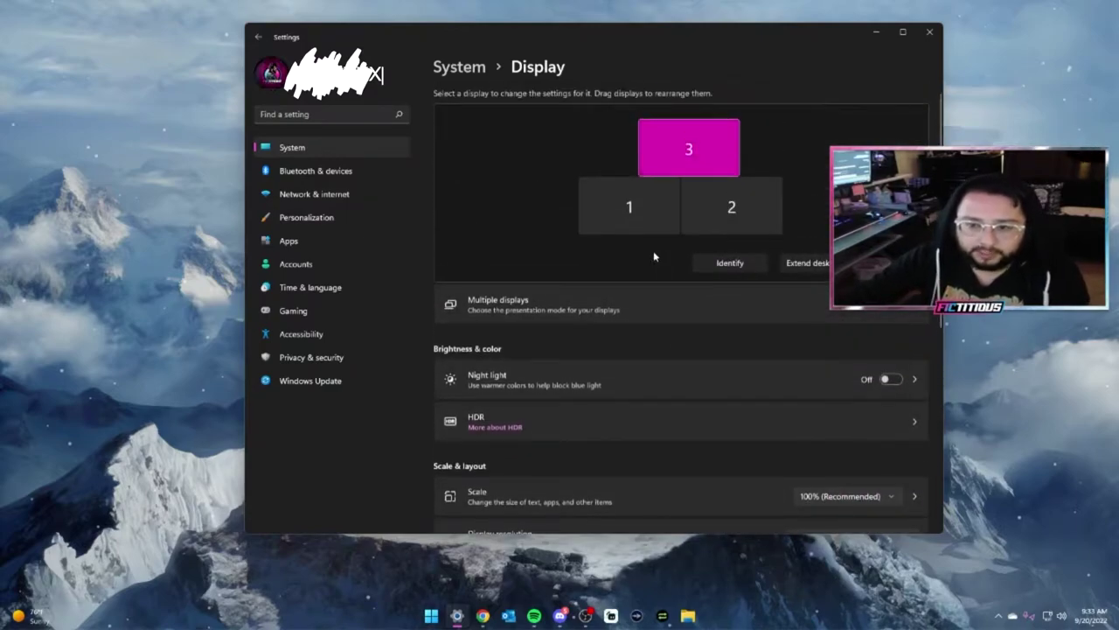
pyautogui.scroll(-2, 653, 252)
pyautogui.scroll(2, 652, 257)
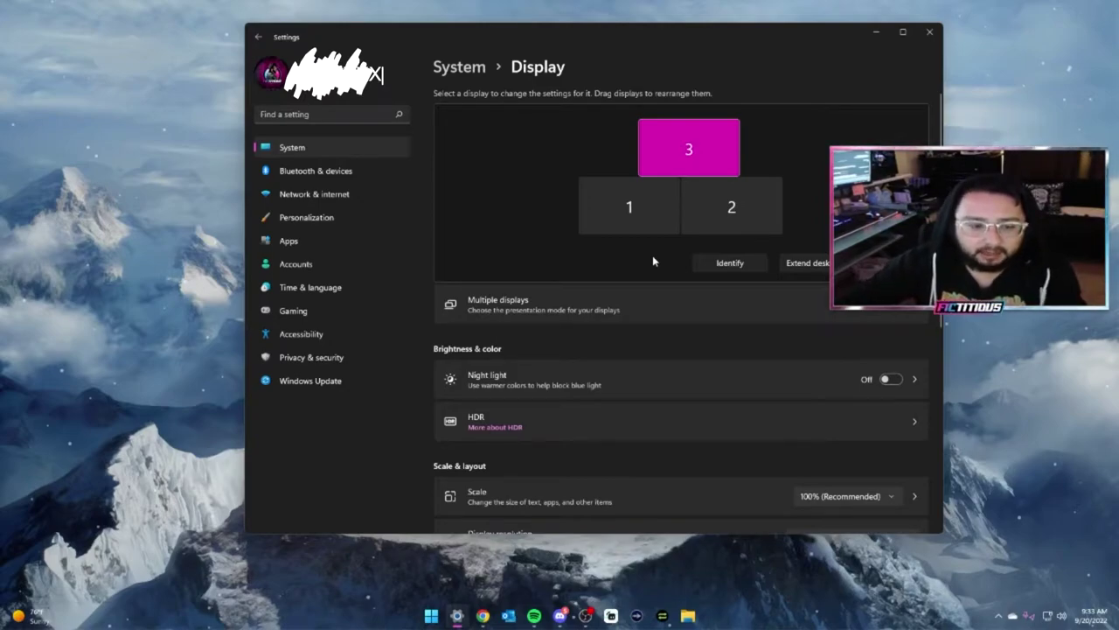
pyautogui.scroll(-5, 652, 249)
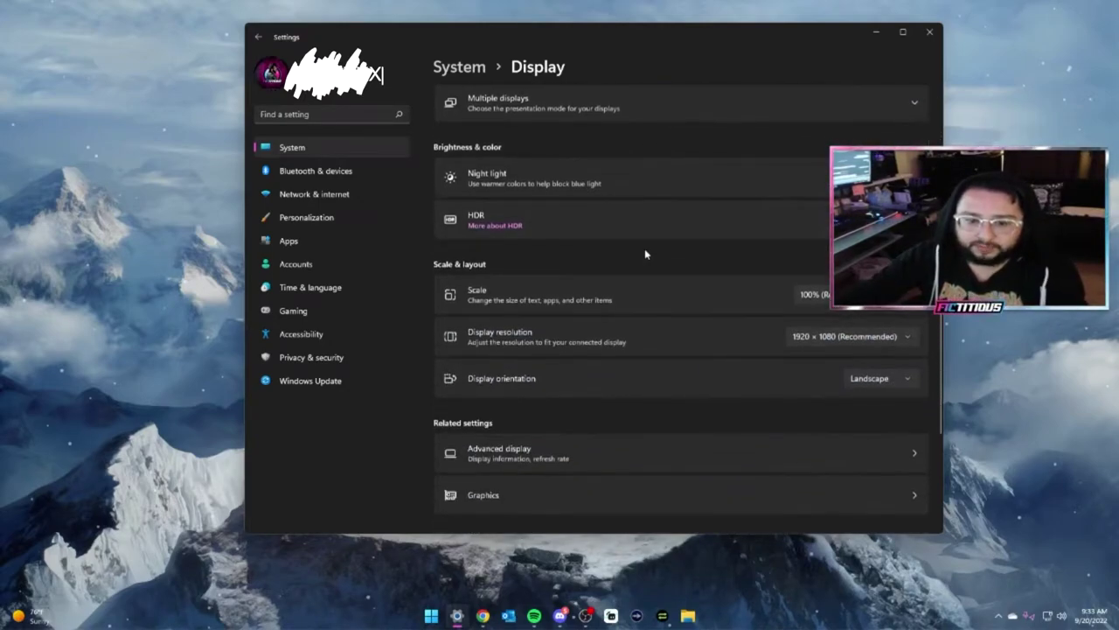
pyautogui.scroll(-3, 645, 255)
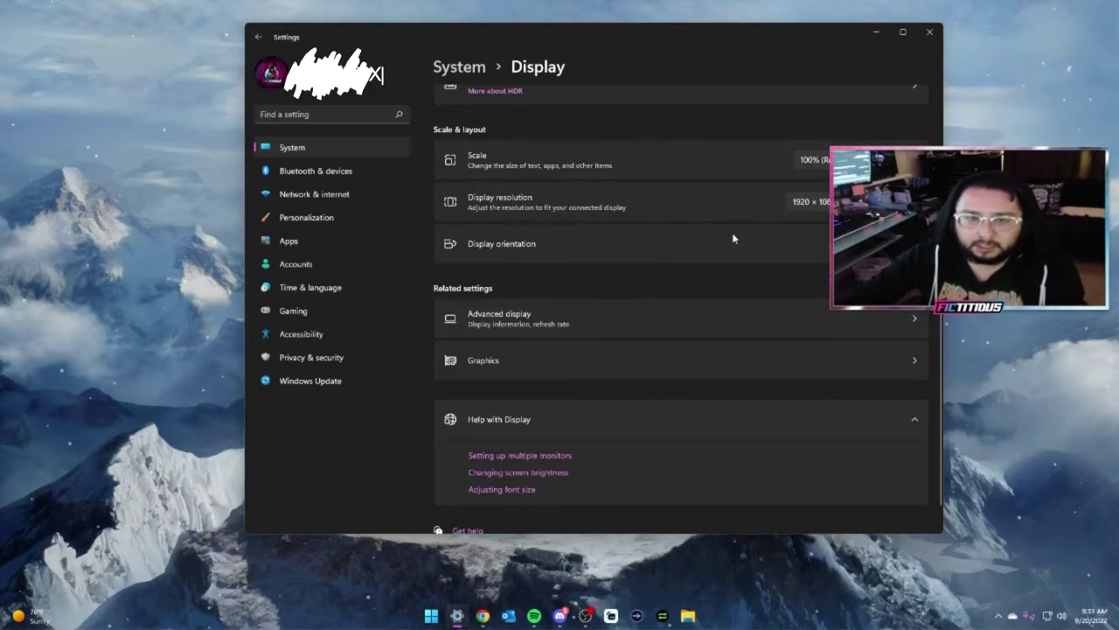
pyautogui.scroll(8, 734, 238)
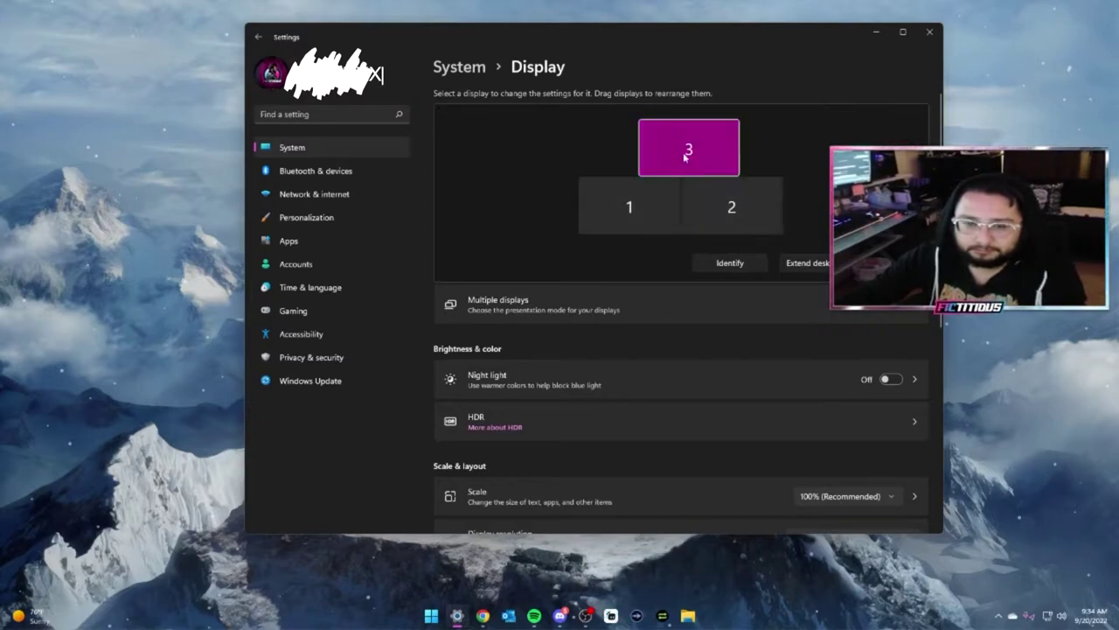
pyautogui.scroll(-6, 688, 158)
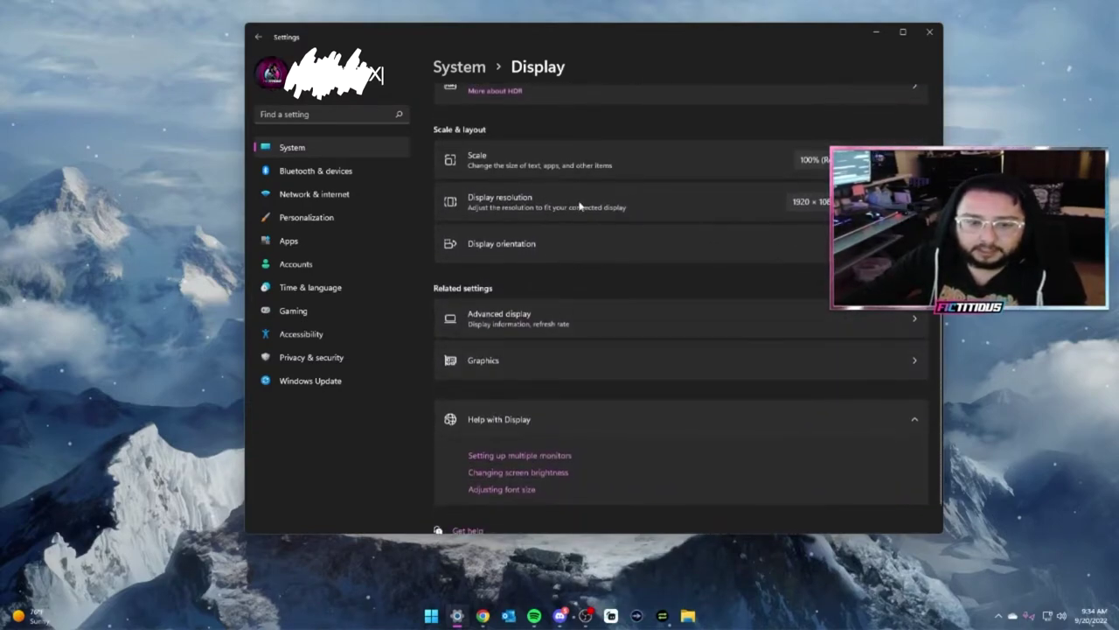
pyautogui.scroll(3, 595, 274)
pyautogui.scroll(-4, 677, 340)
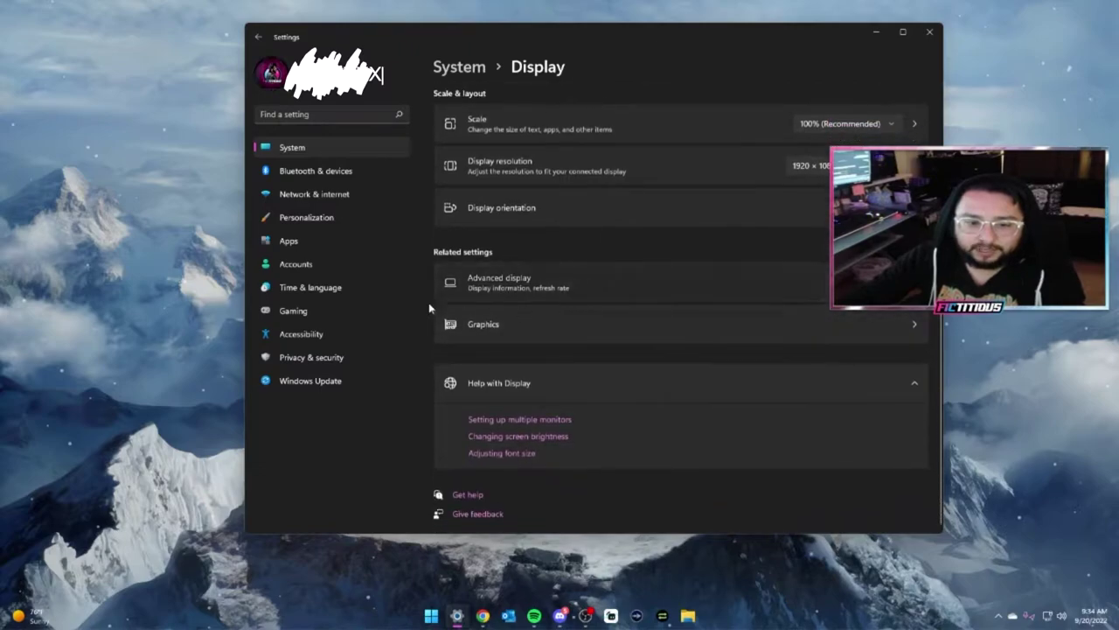
pyautogui.click(784, 332)
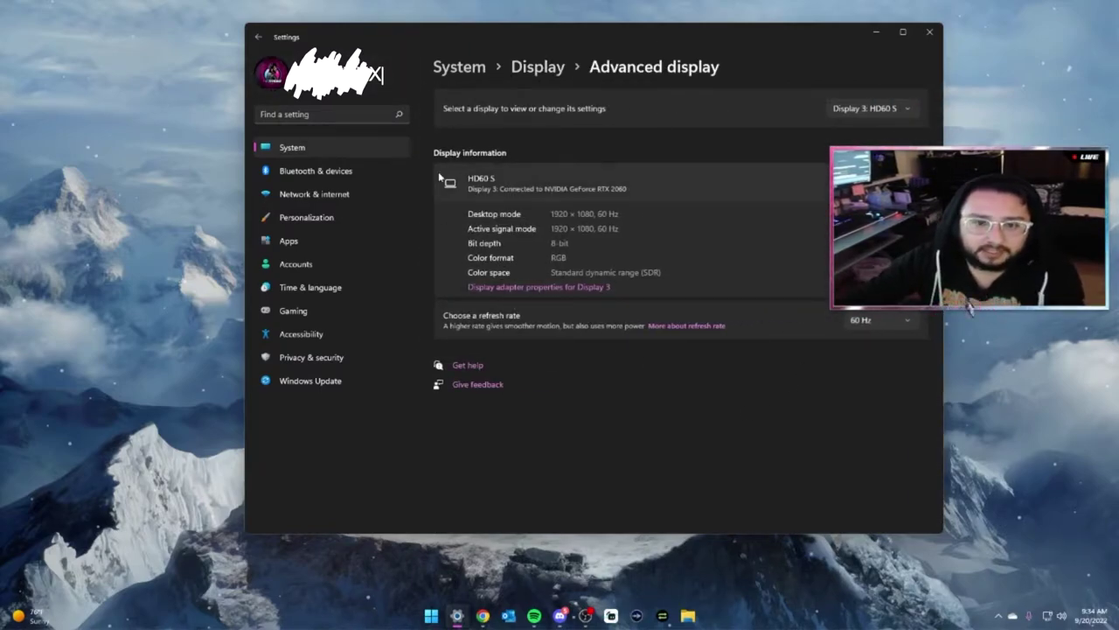
# Cycle the advanced display details through Display 1 (ASUS VG27V), Display 2 and Display 3 (HD60 S)
pyautogui.click(869, 111)
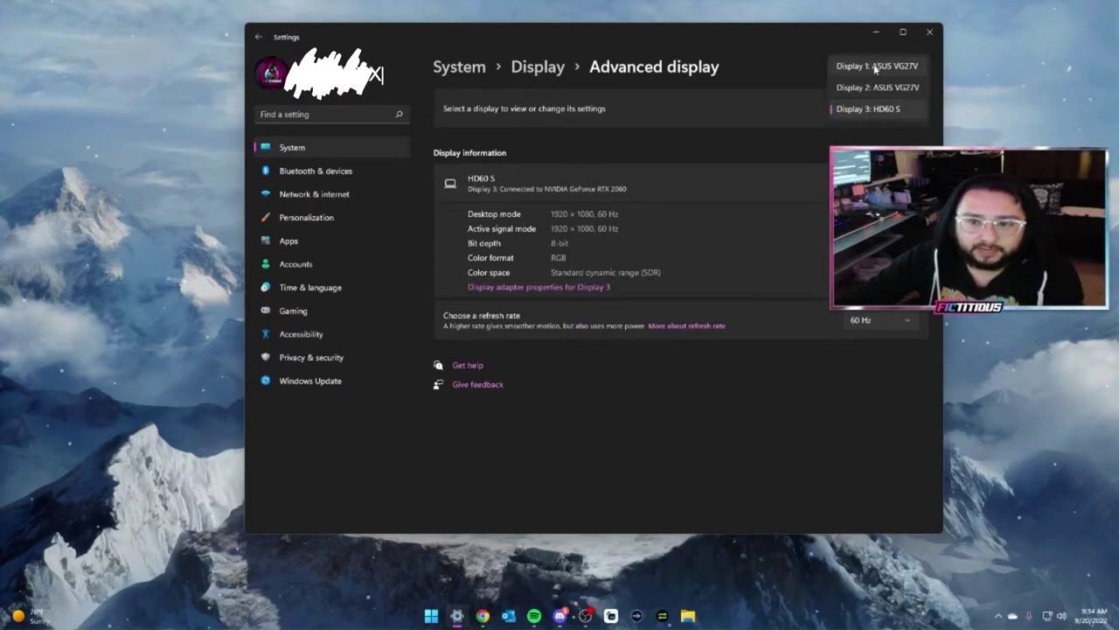
pyautogui.click(875, 67)
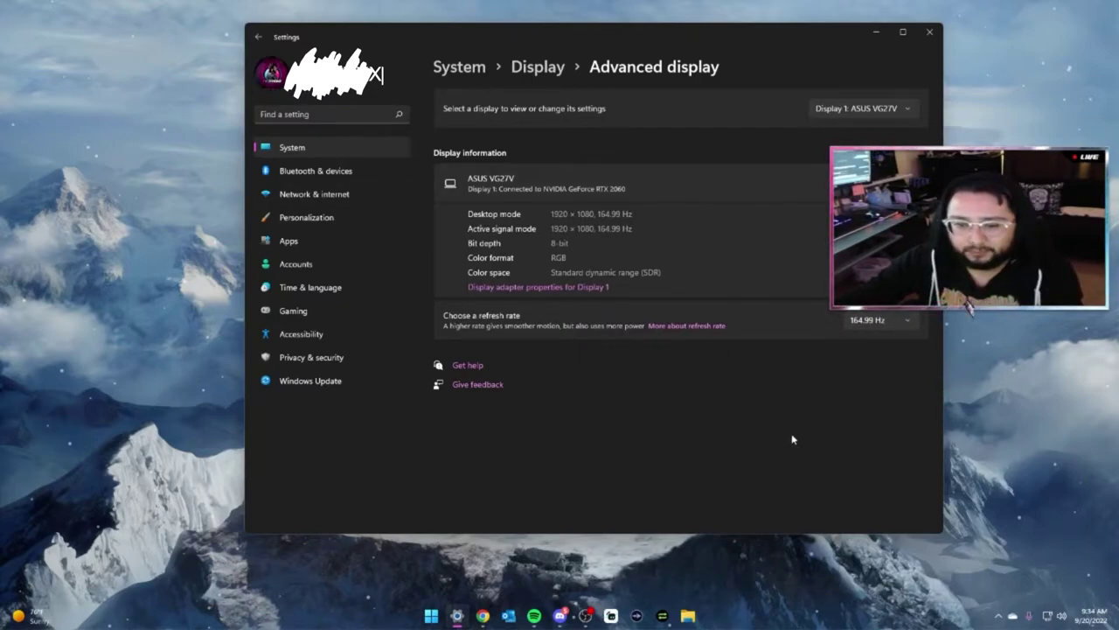
pyautogui.click(877, 111)
pyautogui.click(862, 138)
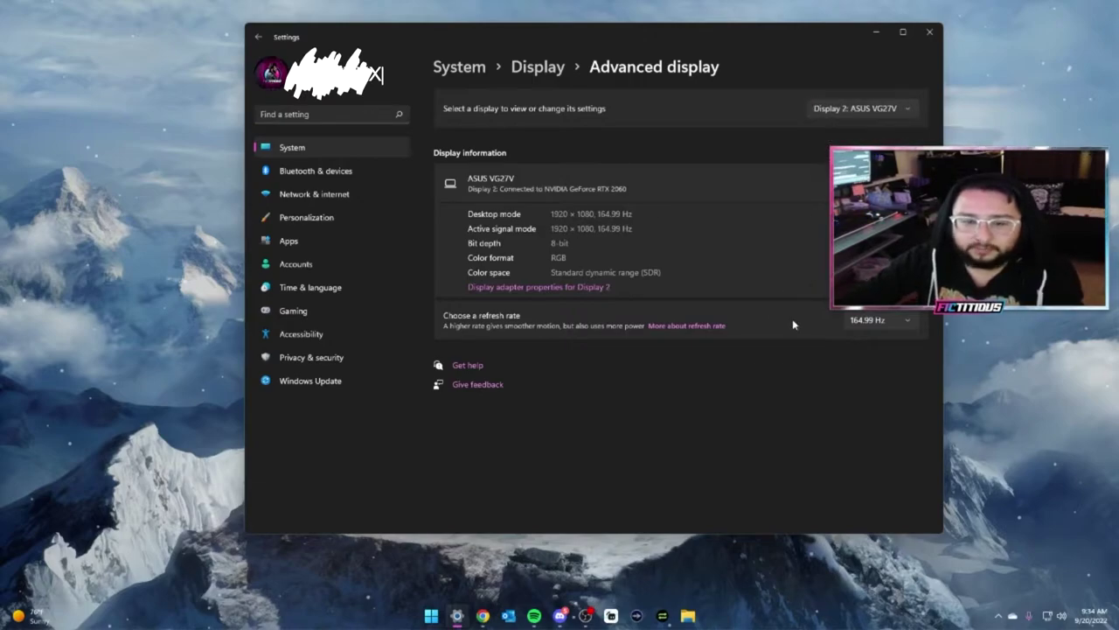
pyautogui.click(861, 109)
pyautogui.click(861, 132)
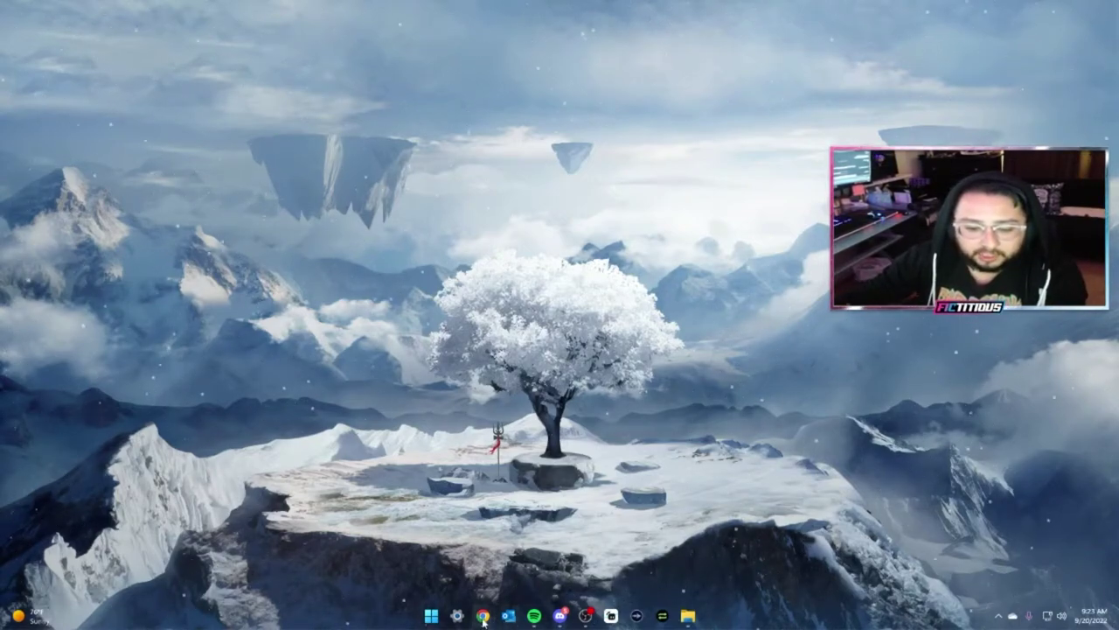
# Bring the Chrome window showing a New Tab page to the front from the taskbar
pyautogui.moveTo(483, 616)
pyautogui.click(551, 550)
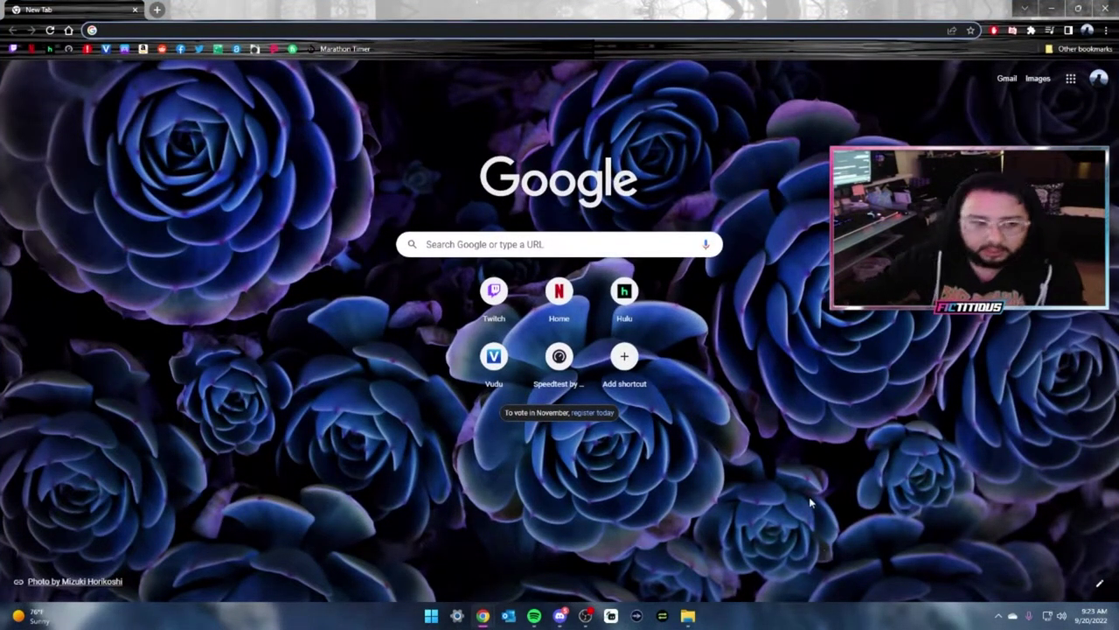
# Search the web for 'el gato downloa' and open Elgato's official downloads page
pyautogui.click(419, 31)
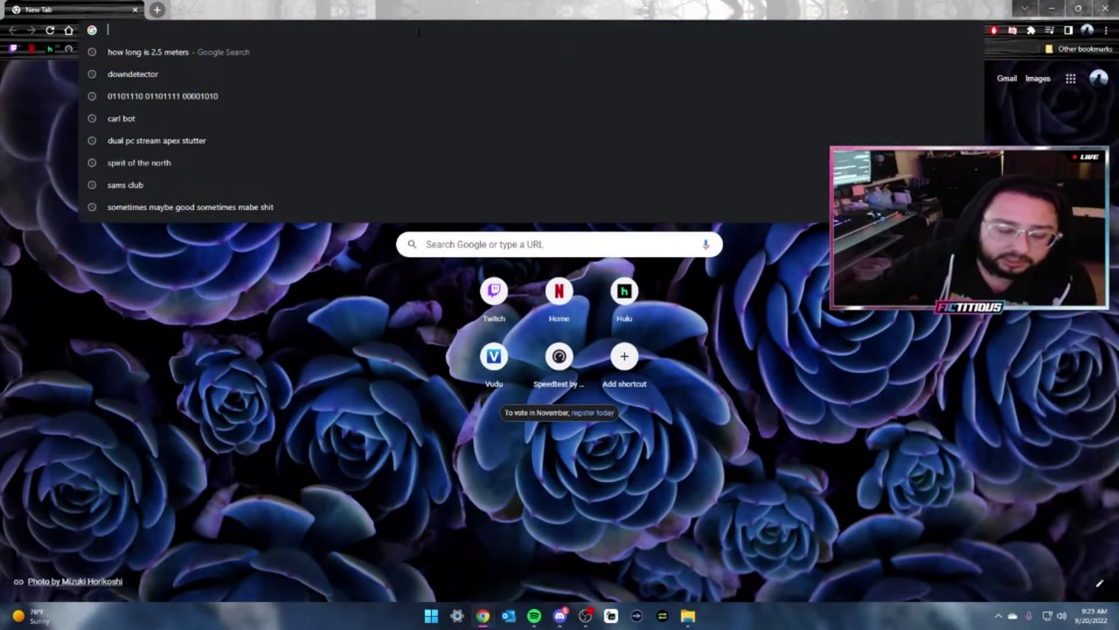
pyautogui.write('el gato')
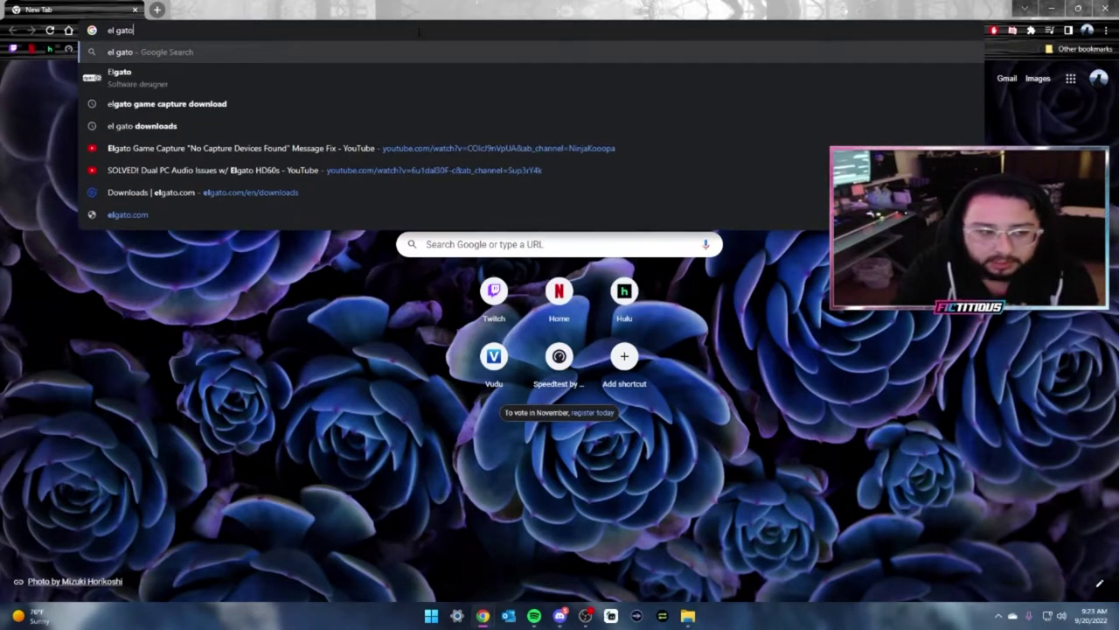
pyautogui.write(' downloa')
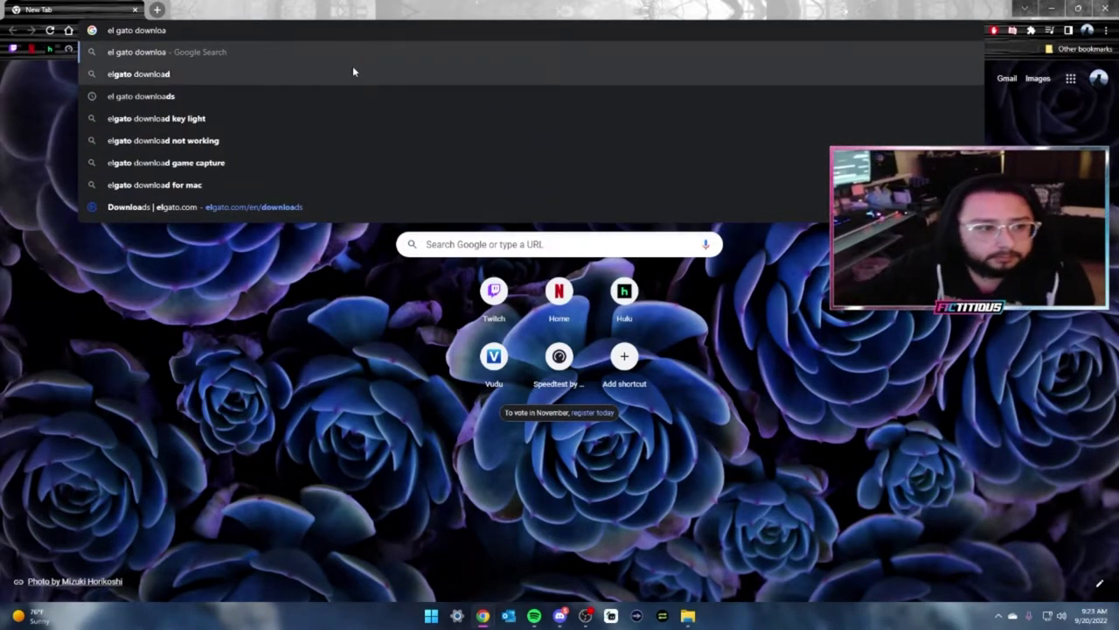
pyautogui.click(352, 70)
pyautogui.click(157, 189)
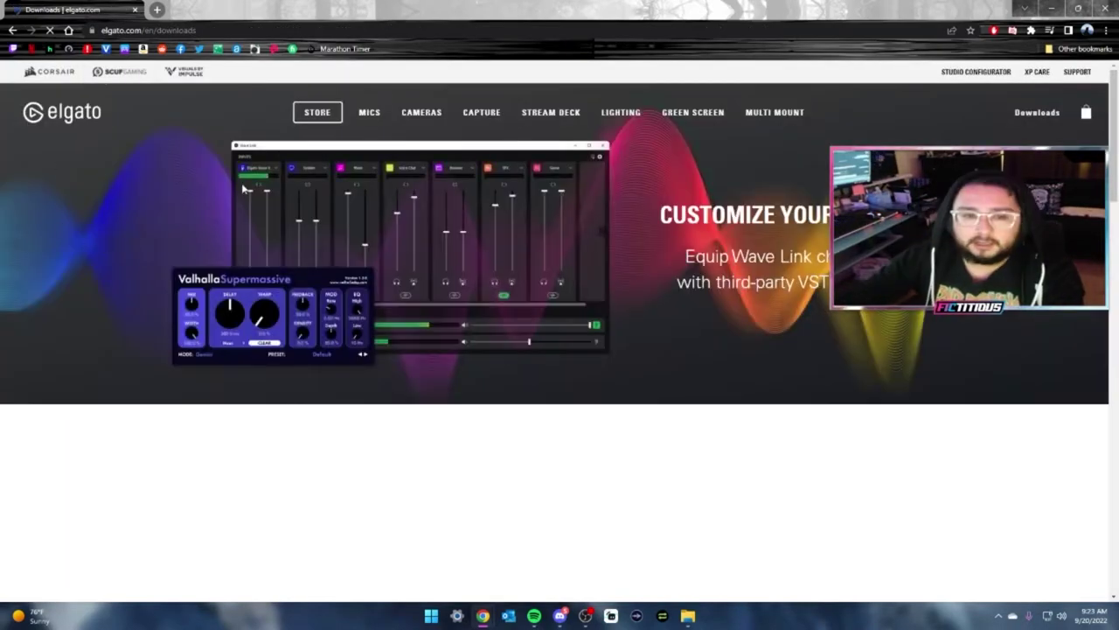
# Filter the Elgato downloads page to the HD60 S+ product
pyautogui.scroll(-2, 494, 360)
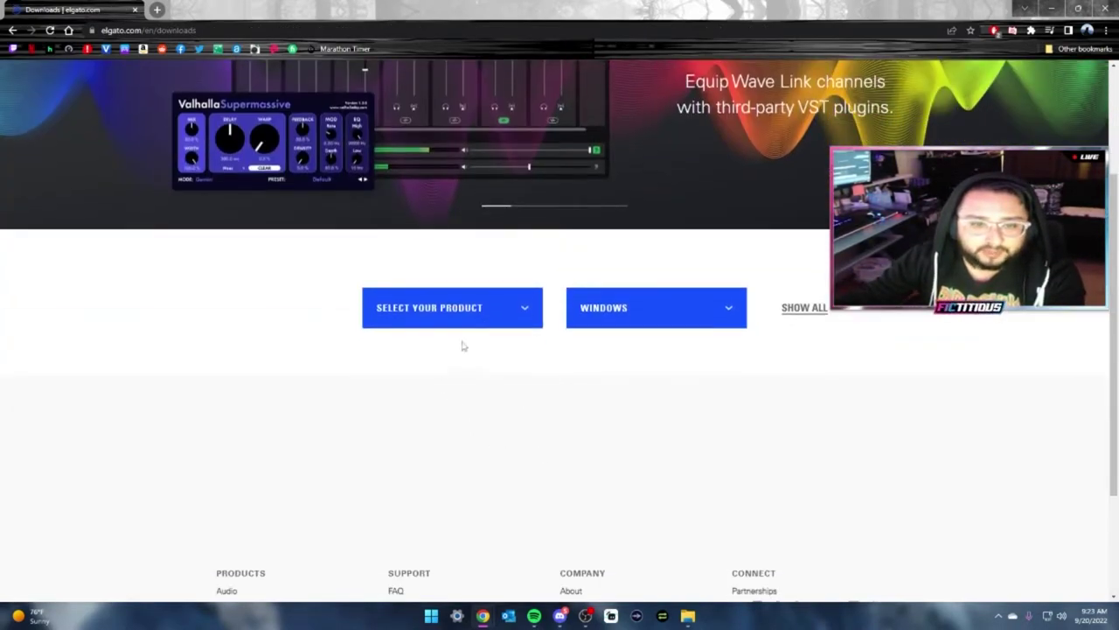
pyautogui.click(457, 307)
pyautogui.scroll(-2, 475, 382)
pyautogui.scroll(1, 475, 379)
pyautogui.scroll(-1, 479, 372)
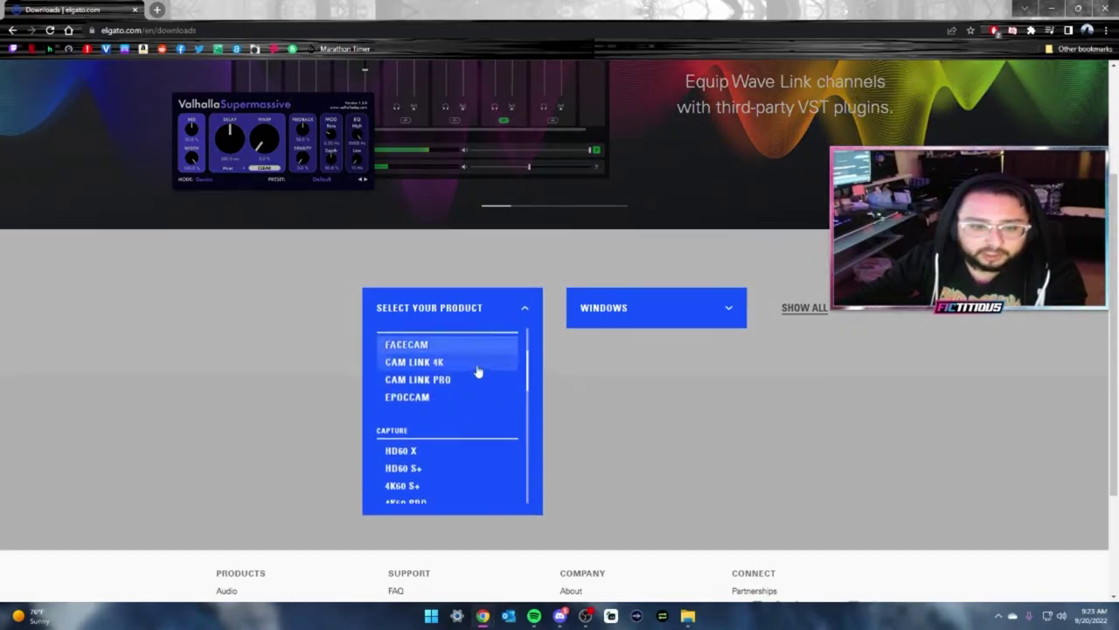
pyautogui.scroll(-1, 478, 372)
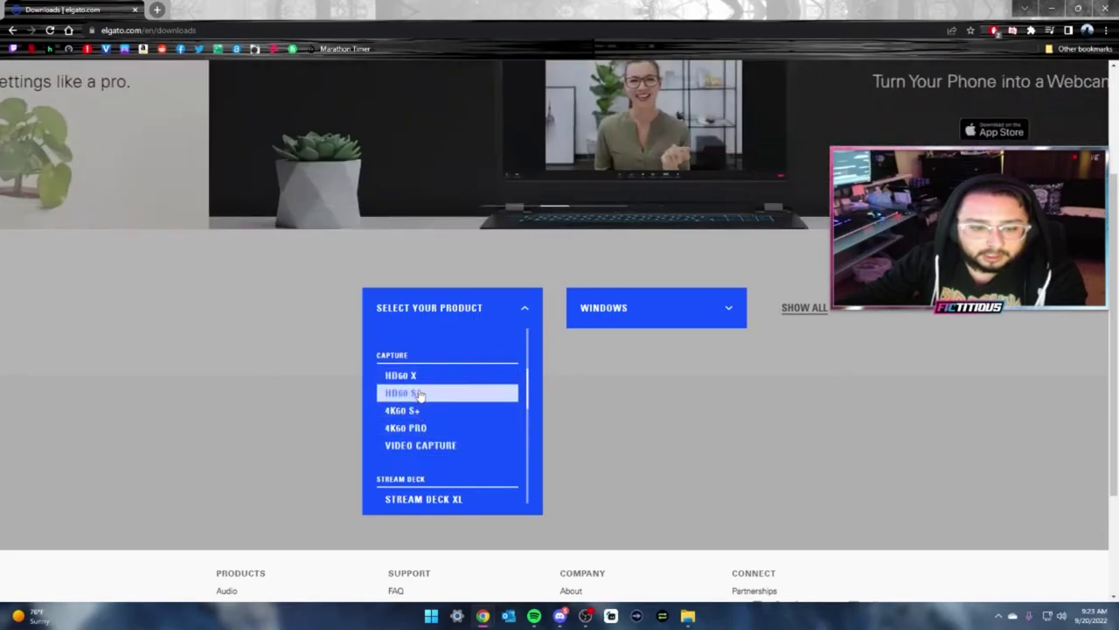
pyautogui.click(419, 394)
pyautogui.scroll(-4, 585, 430)
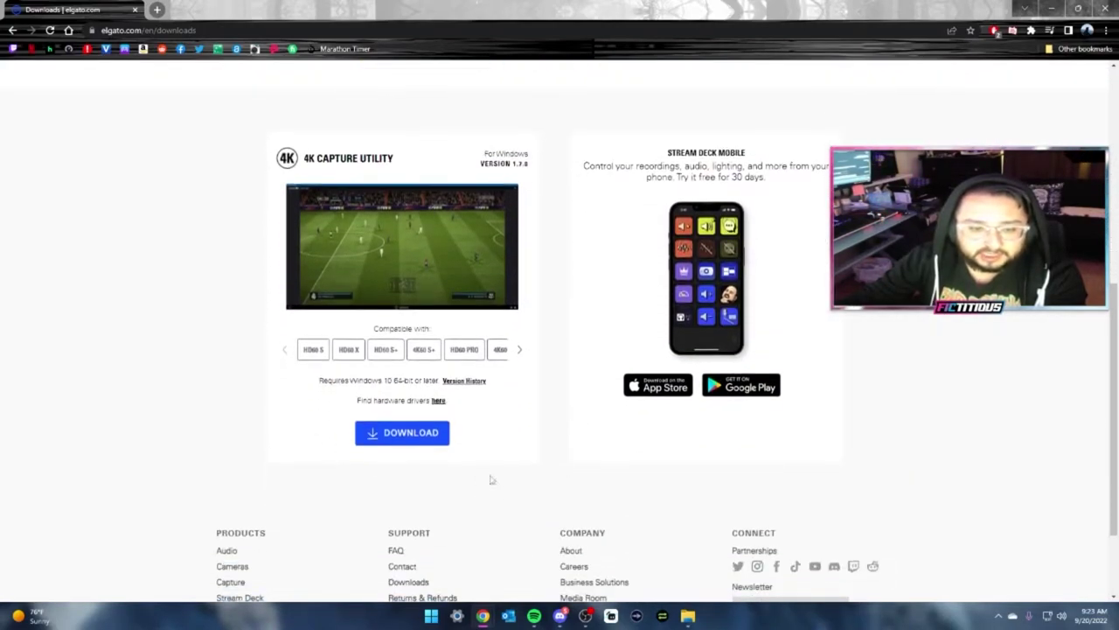
# Look over the hardware drivers help page, then return to the Elgato downloads tab
pyautogui.click(438, 401)
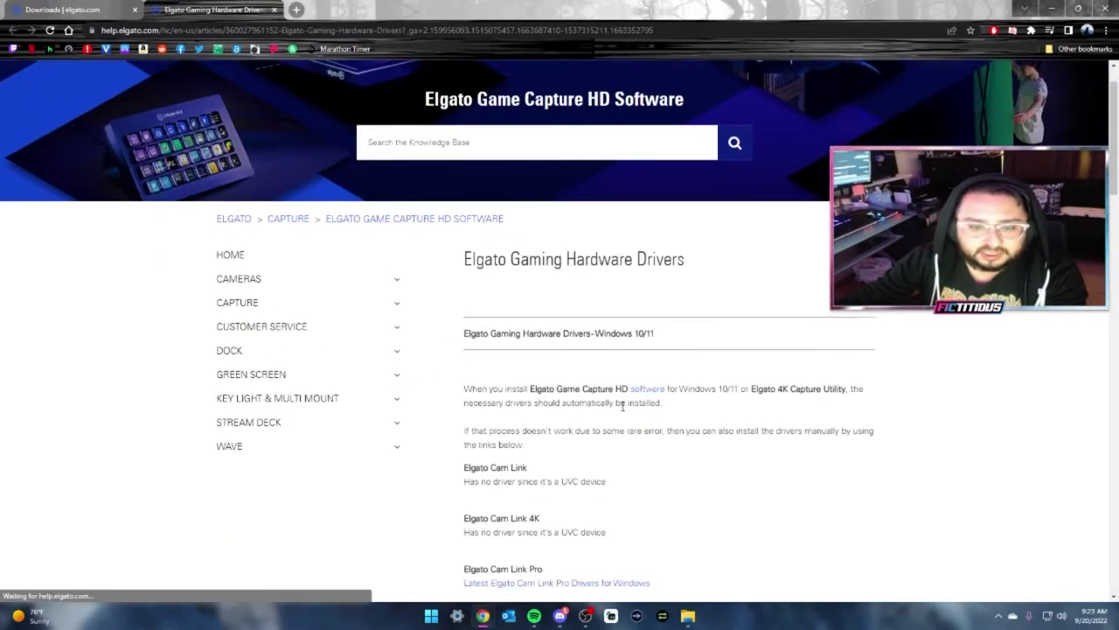
pyautogui.scroll(-15, 623, 405)
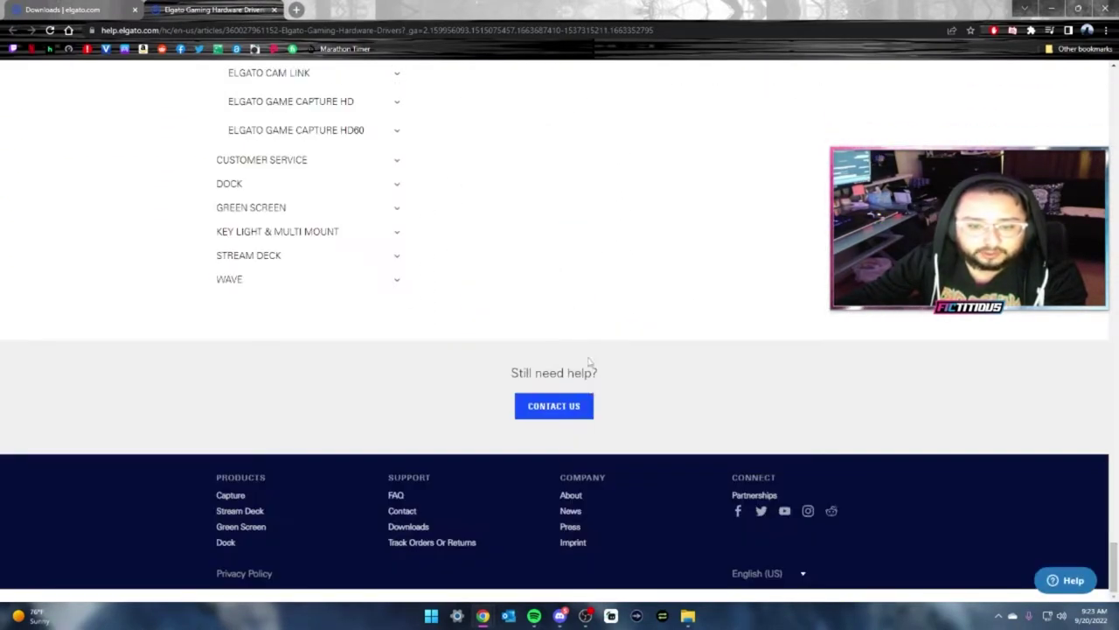
pyautogui.scroll(10, 577, 286)
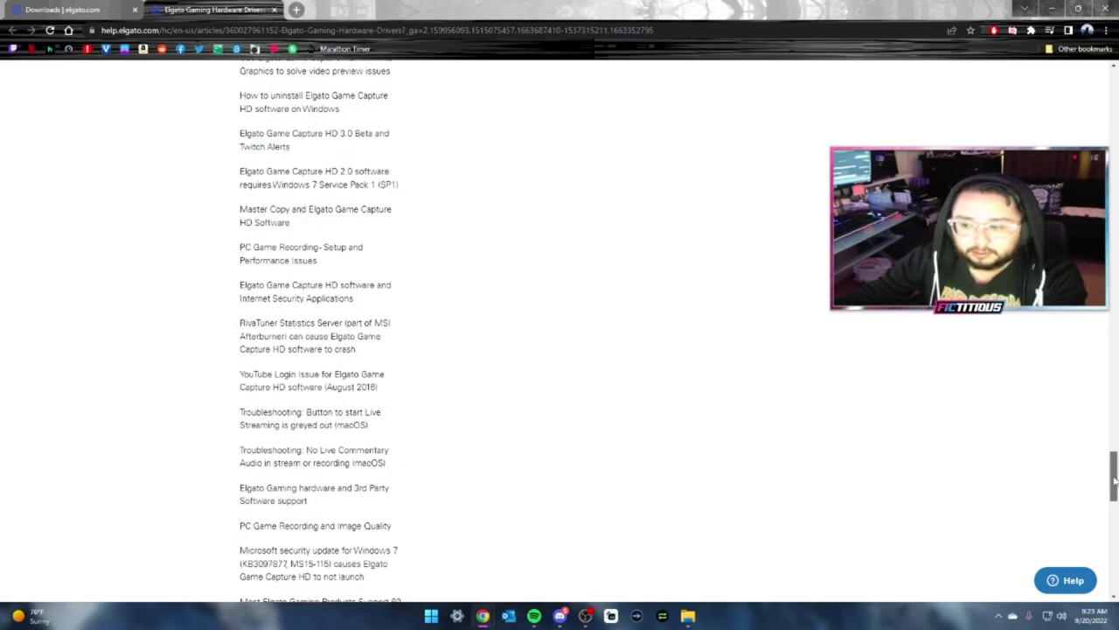
pyautogui.moveTo(1115, 480); pyautogui.dragTo(1115, 132)
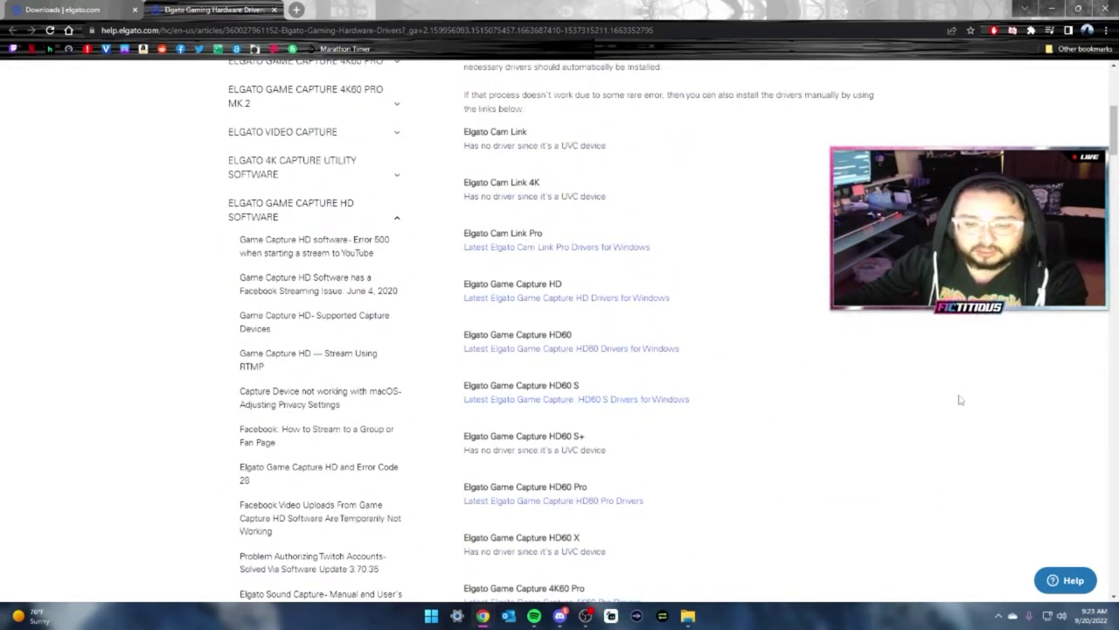
pyautogui.click(52, 9)
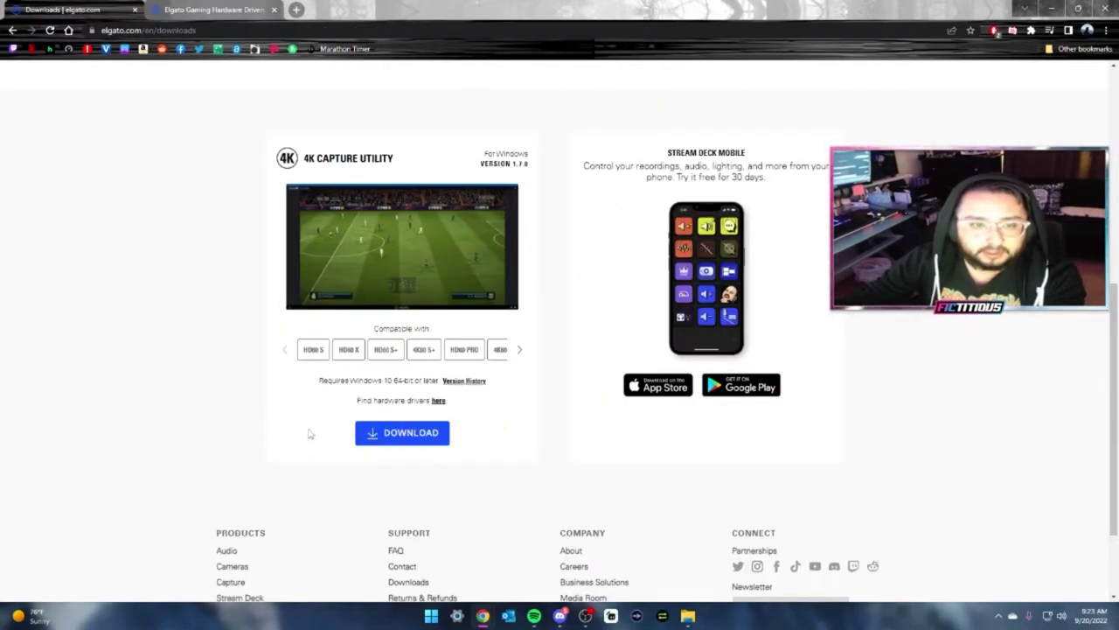
pyautogui.scroll(1, 311, 433)
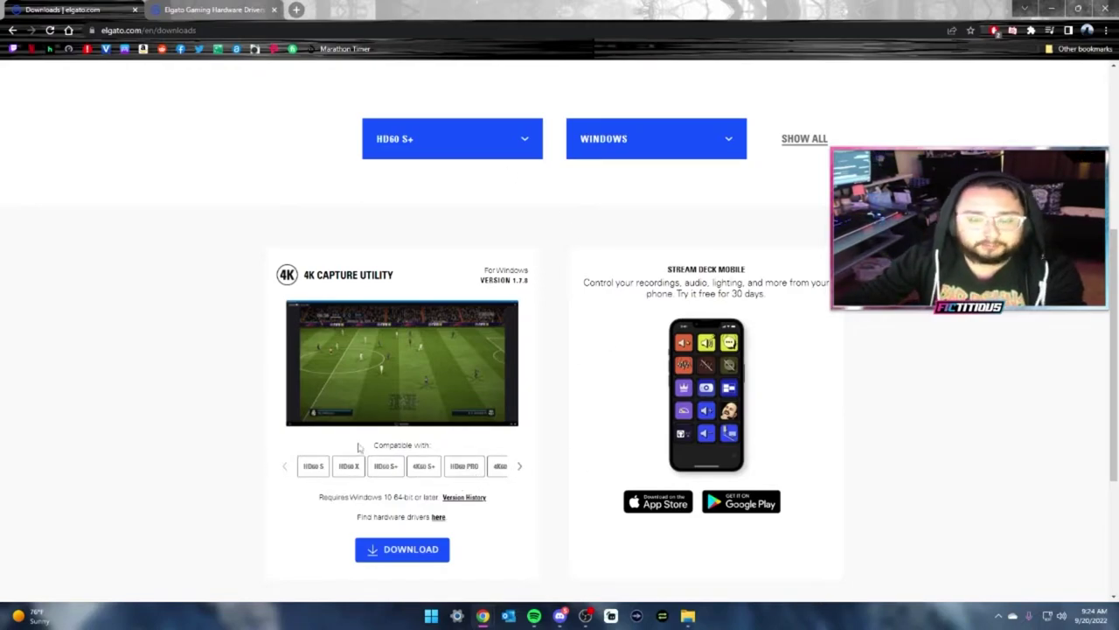
# Switch the downloads product selection to Game Capture HD
pyautogui.click(517, 149)
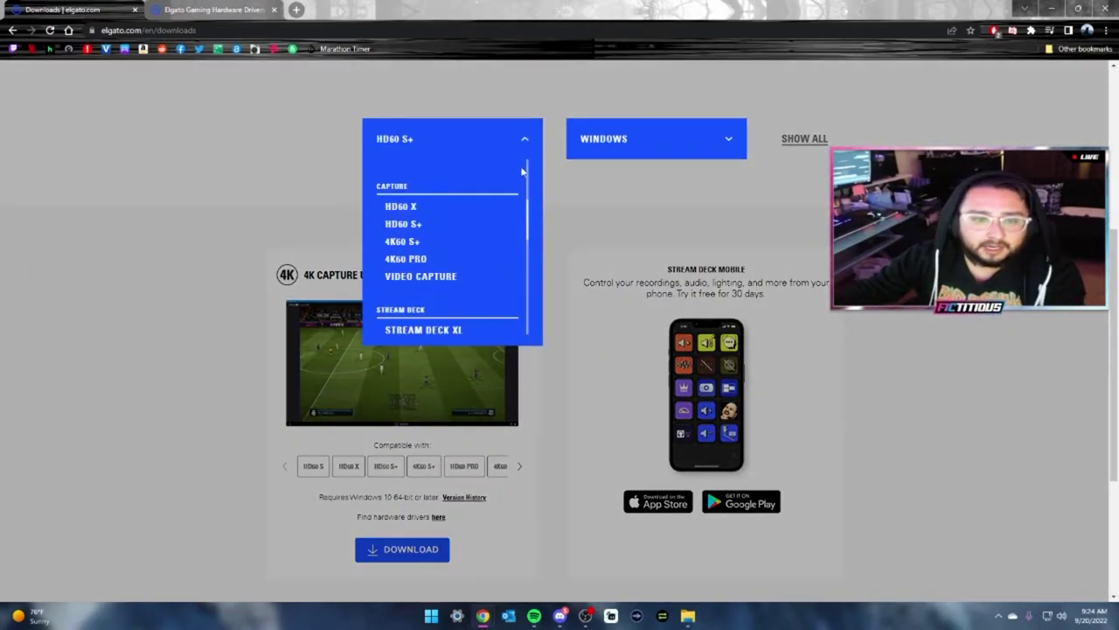
pyautogui.moveTo(528, 214); pyautogui.dragTo(534, 323)
pyautogui.click(428, 254)
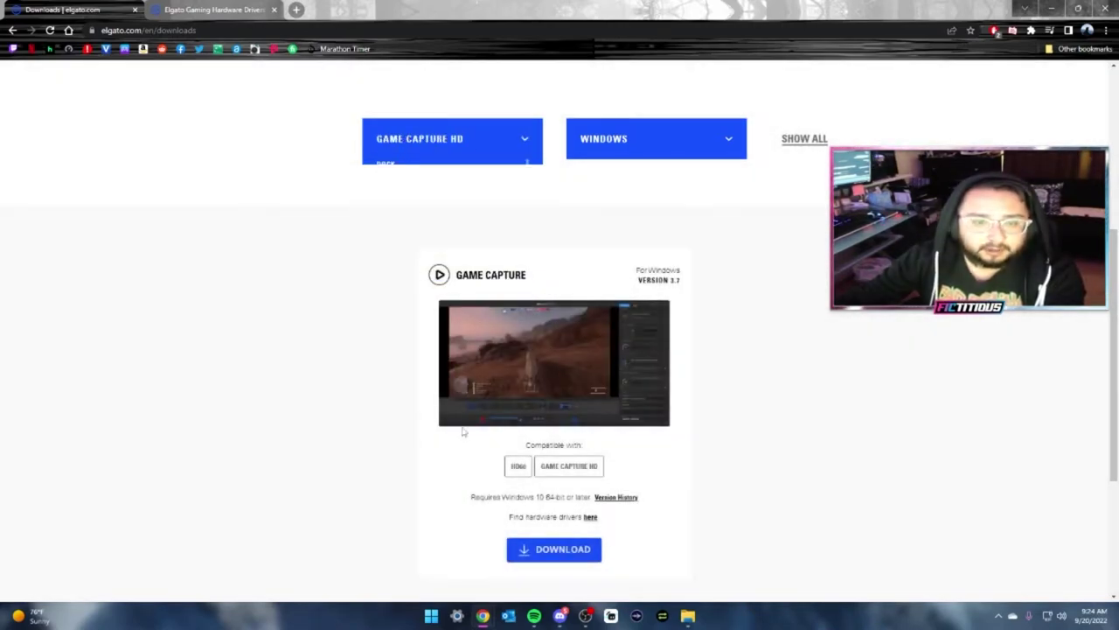
# Review the hardware drivers help page again, then go back to the Elgato downloads tab
pyautogui.click(590, 517)
pyautogui.scroll(-3, 662, 507)
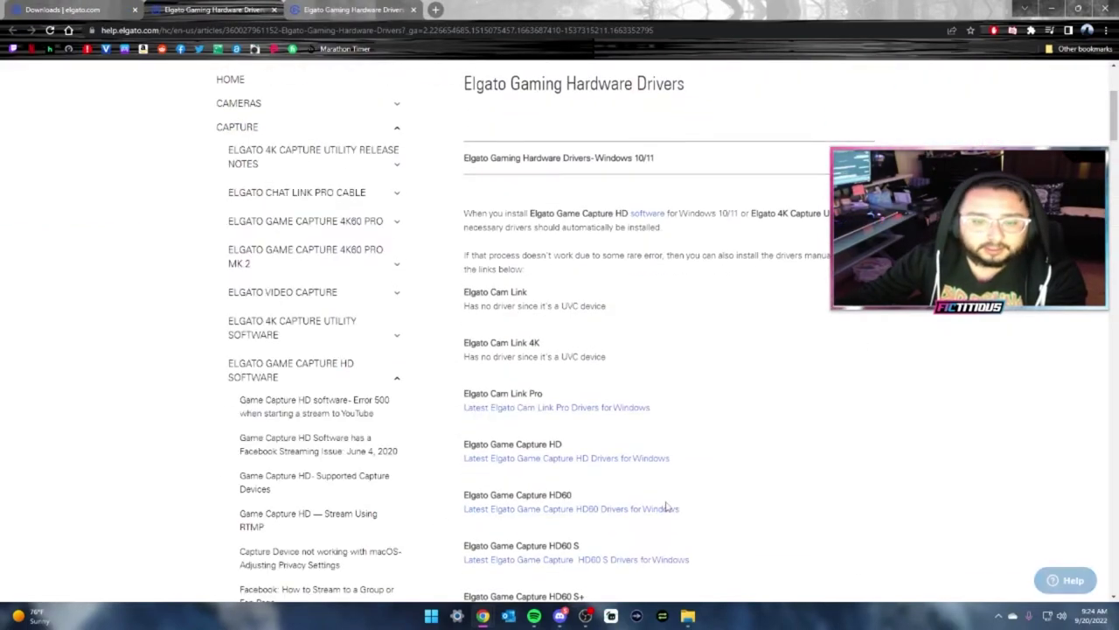
pyautogui.scroll(-1, 670, 505)
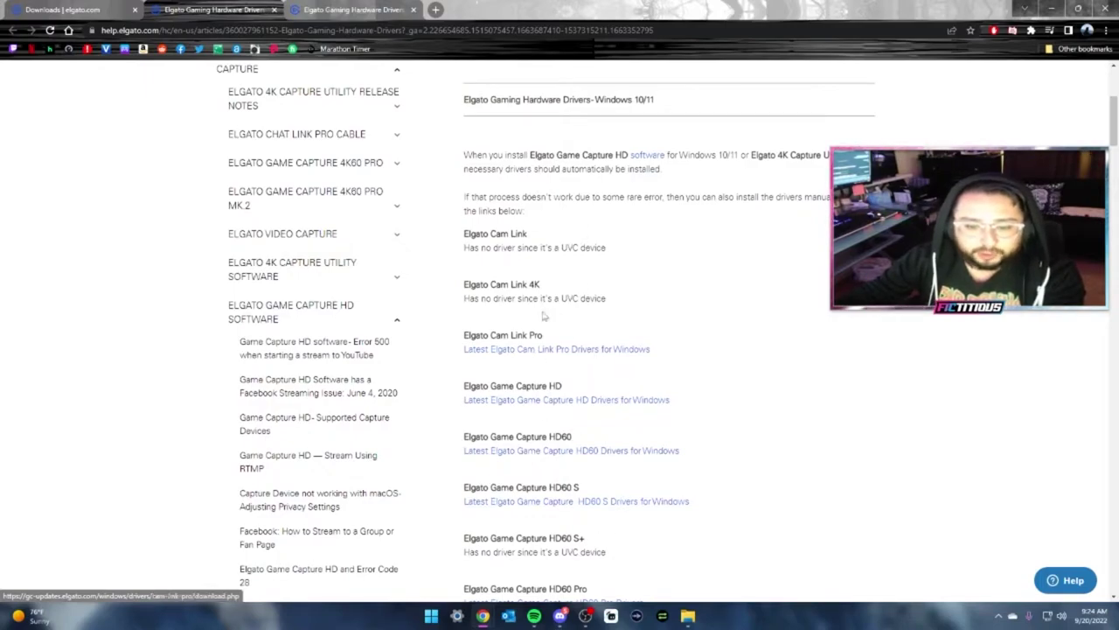
pyautogui.scroll(-5, 603, 540)
pyautogui.scroll(8, 592, 528)
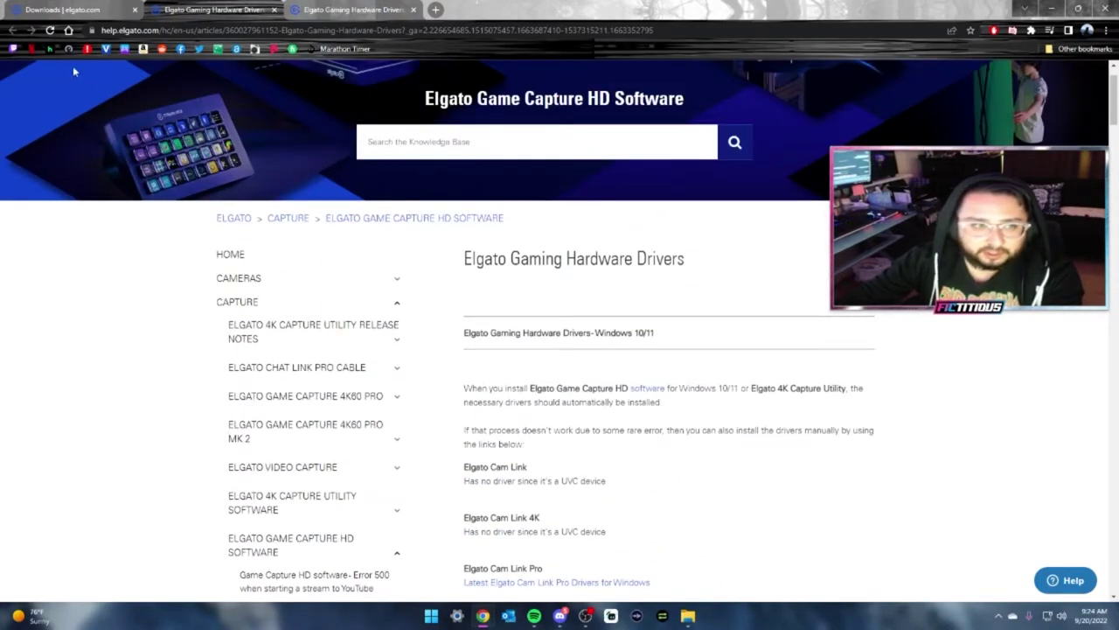
pyautogui.click(73, 14)
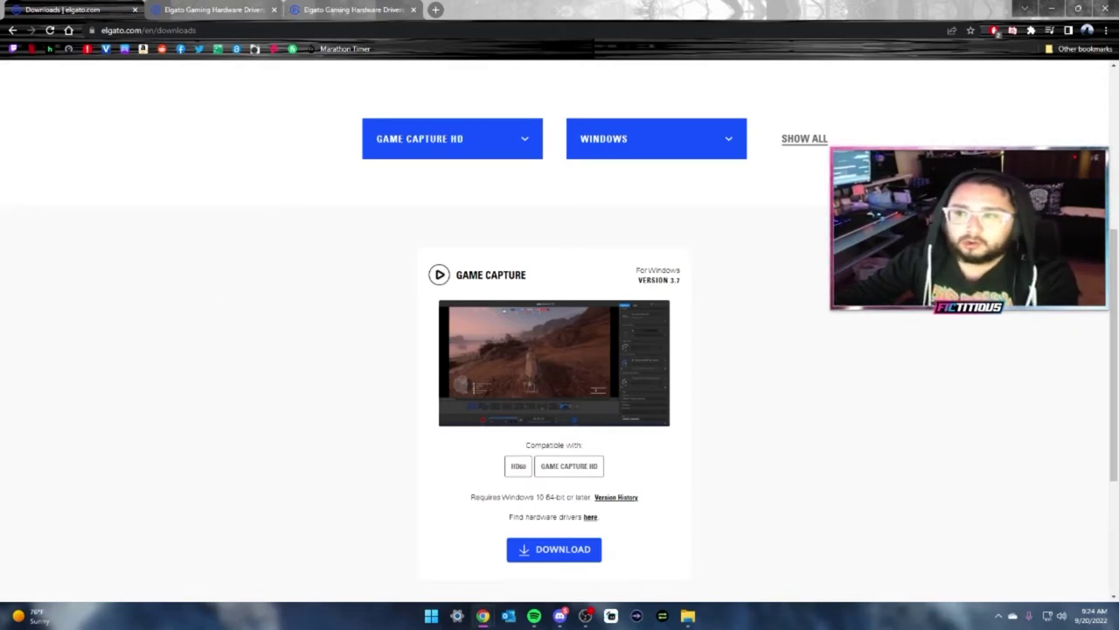
# Close Chrome, open Elgato Sound Capture and switch it to PC Gaming mode
pyautogui.click(1106, 10)
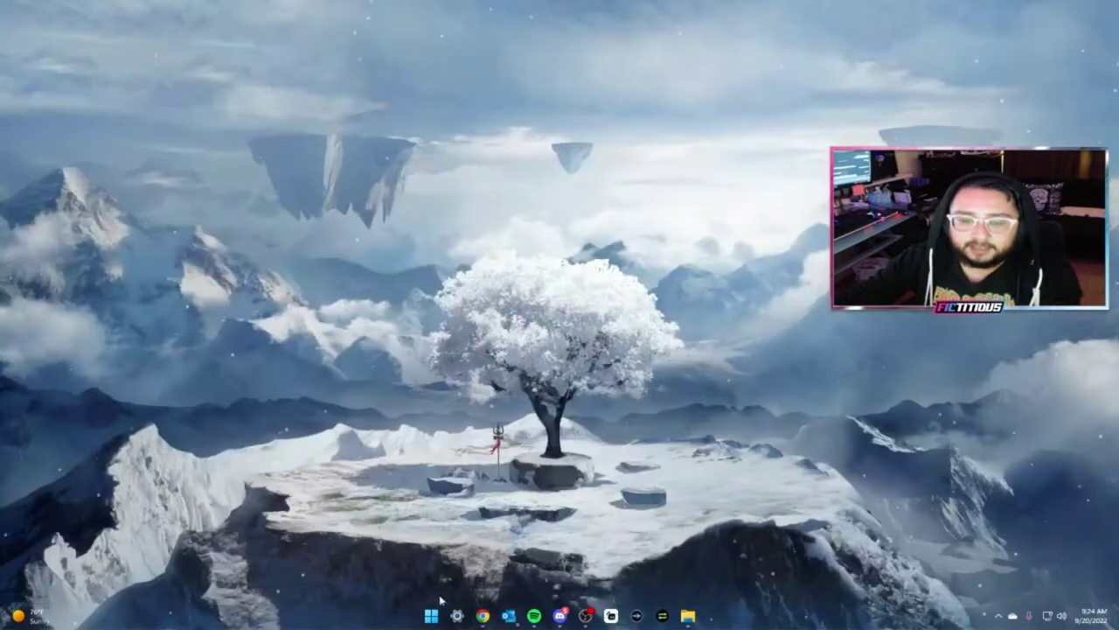
pyautogui.click(631, 603)
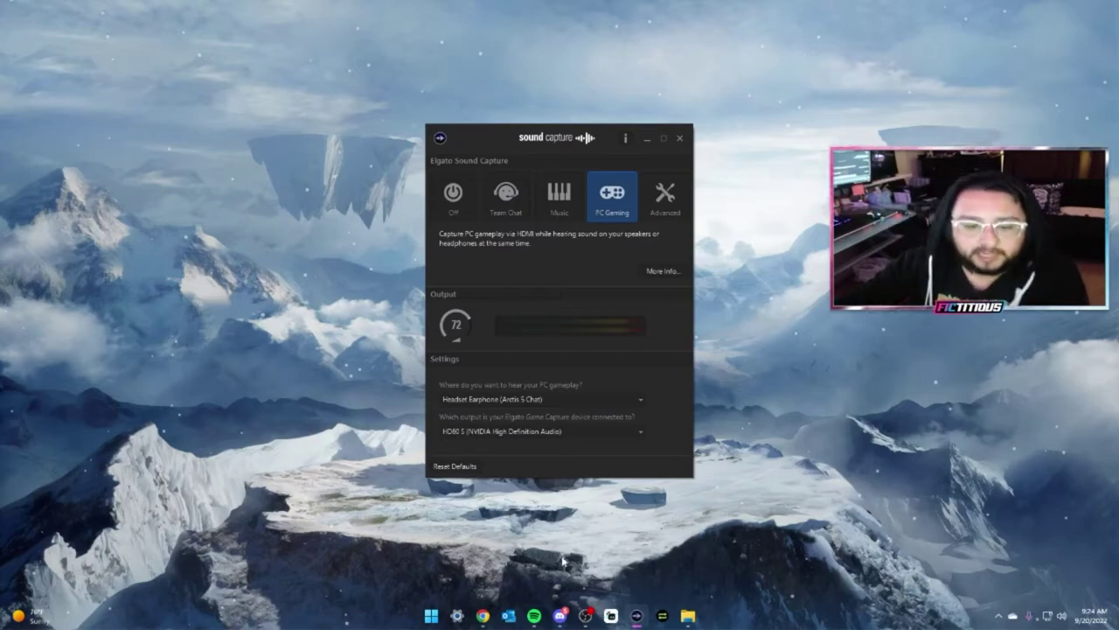
pyautogui.click(683, 138)
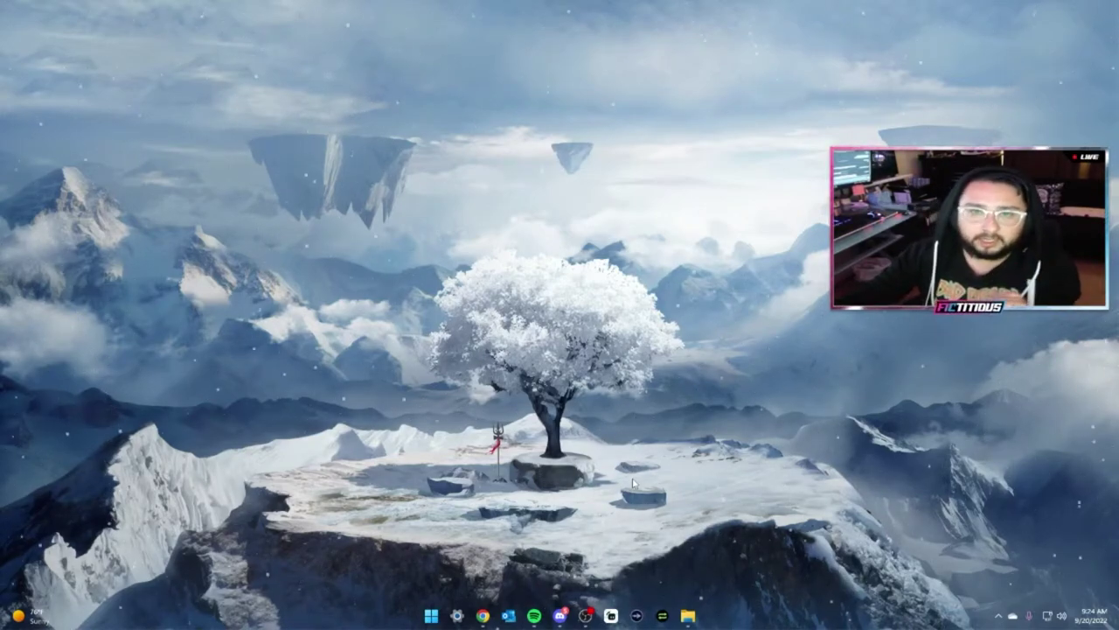
pyautogui.click(636, 616)
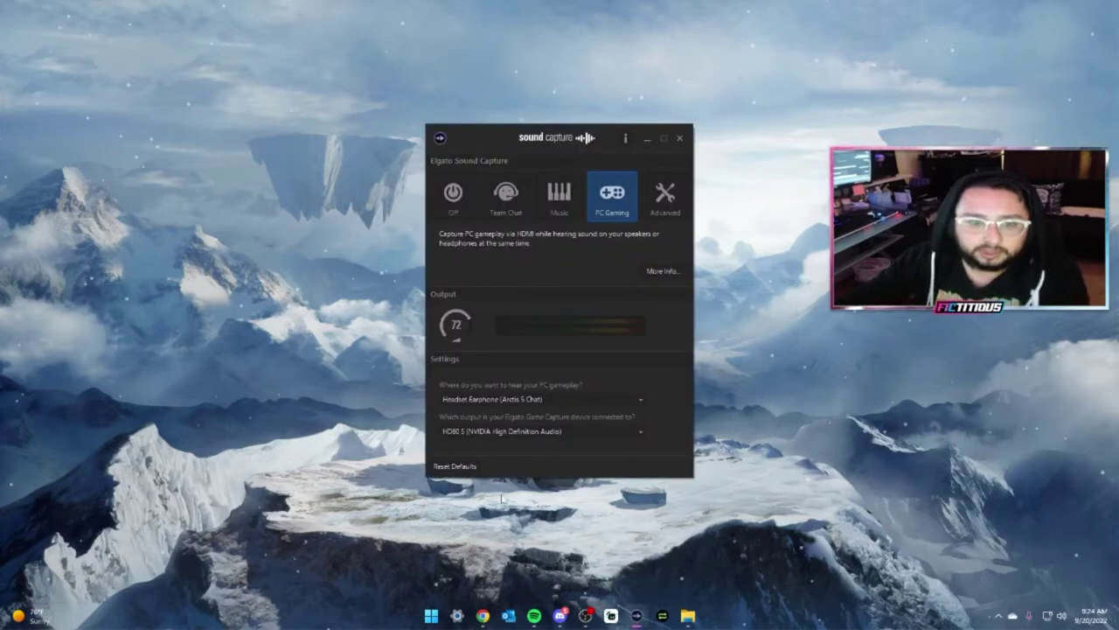
pyautogui.click(459, 201)
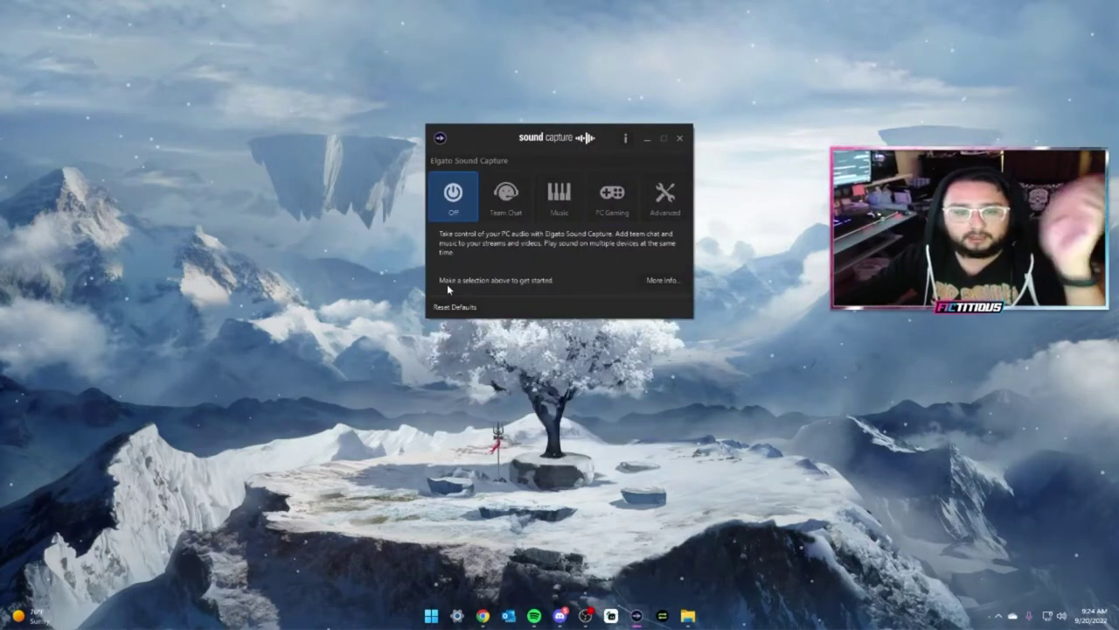
pyautogui.click(612, 194)
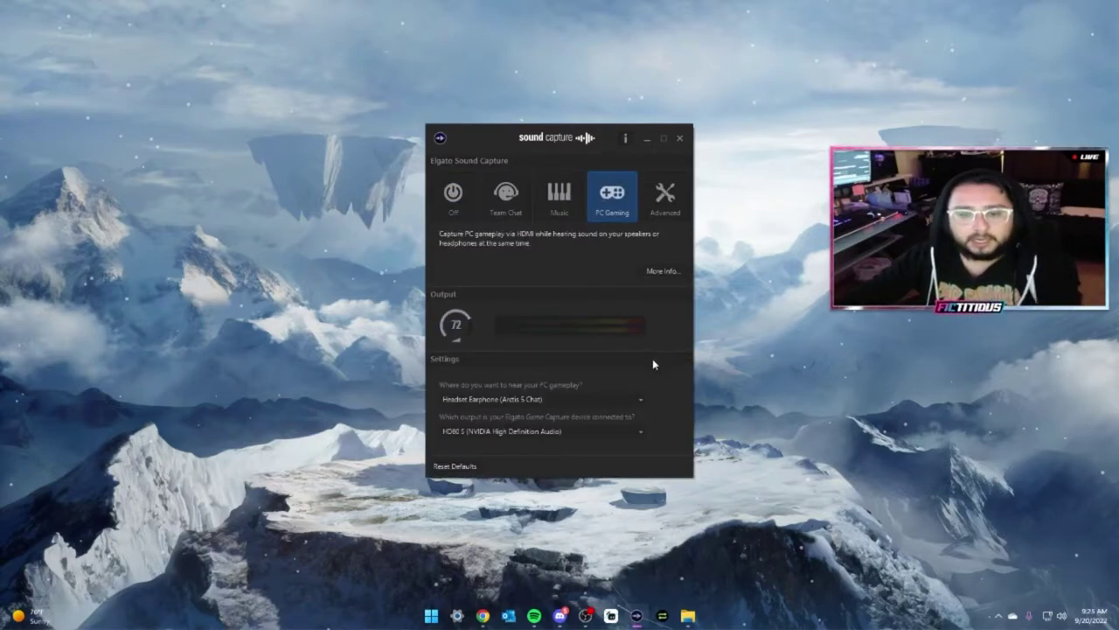
pyautogui.moveTo(547, 136); pyautogui.dragTo(602, 58)
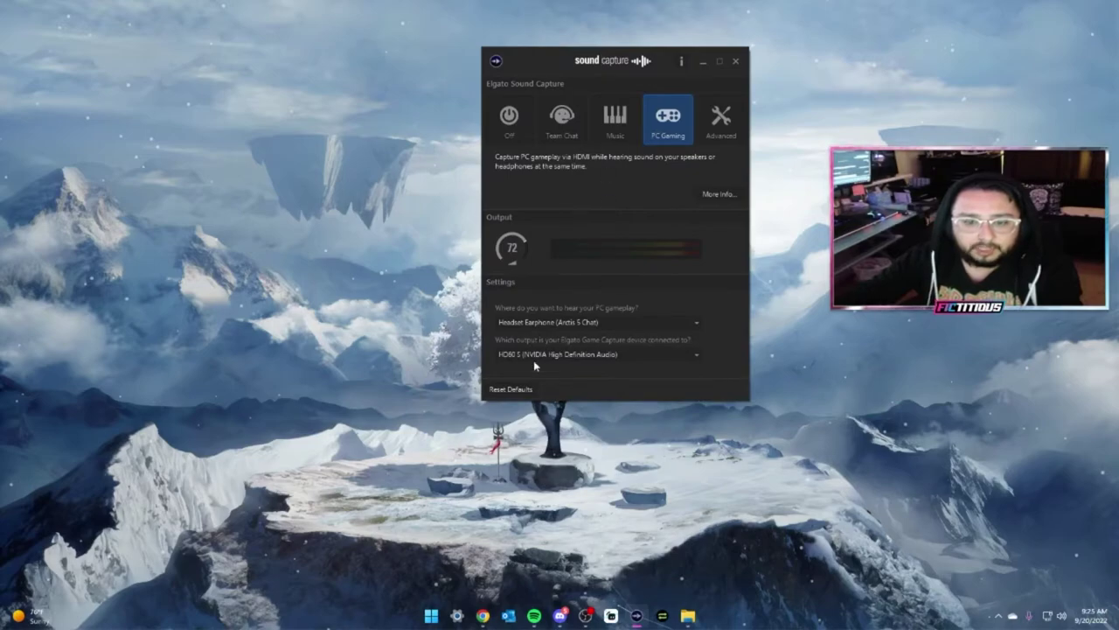
# Use Headset Earphone (Arctis 5 Chat) for gameplay and HD60 S as capture output, then close
pyautogui.click(648, 330)
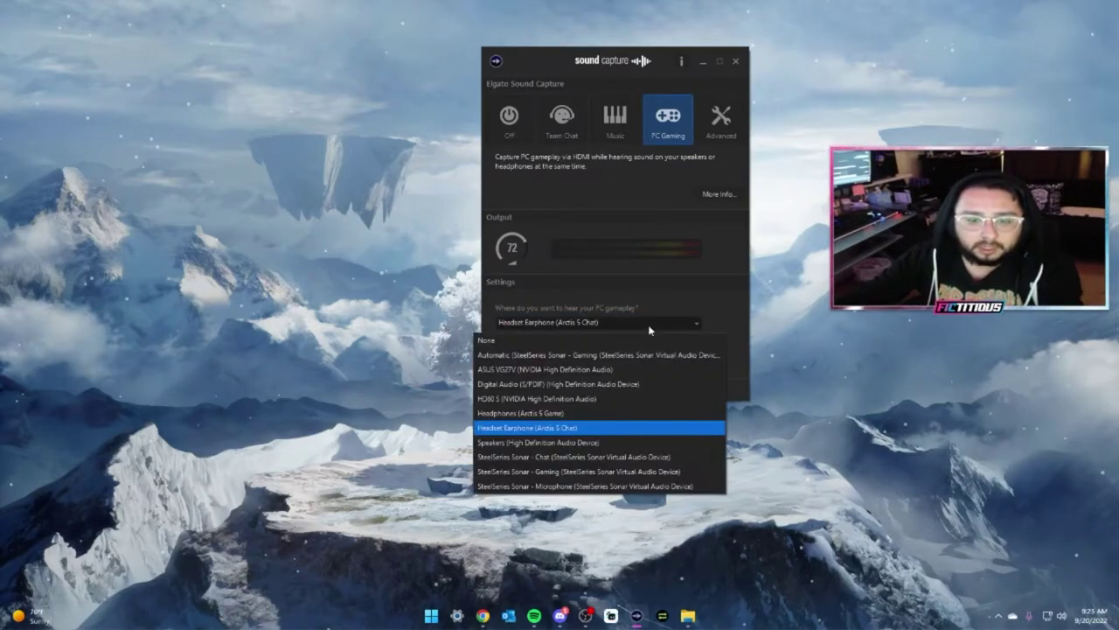
pyautogui.click(521, 429)
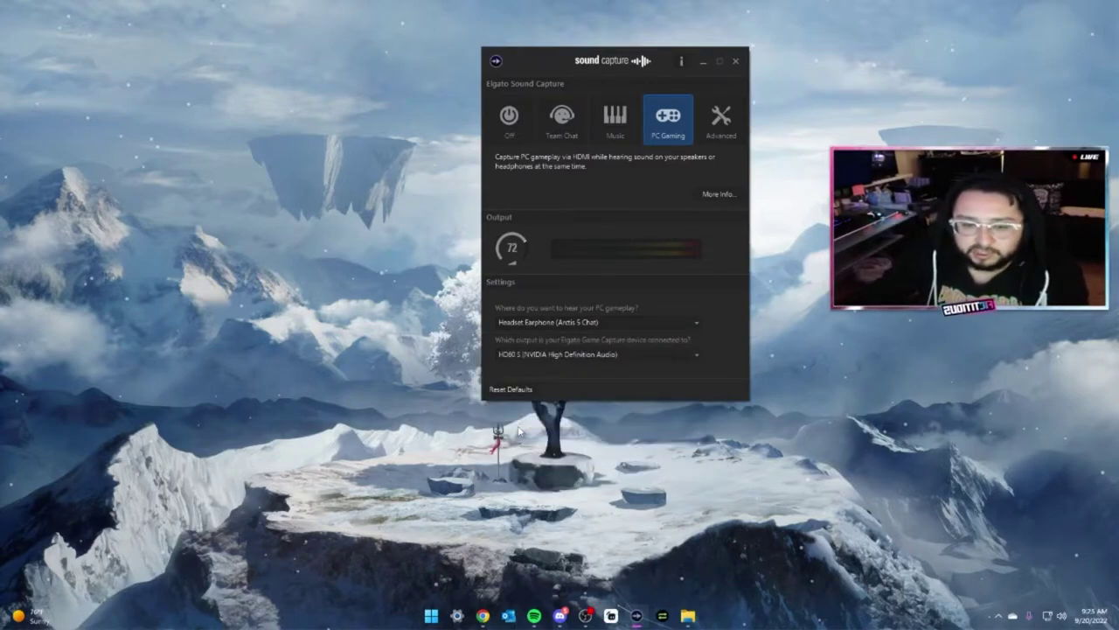
pyautogui.click(538, 354)
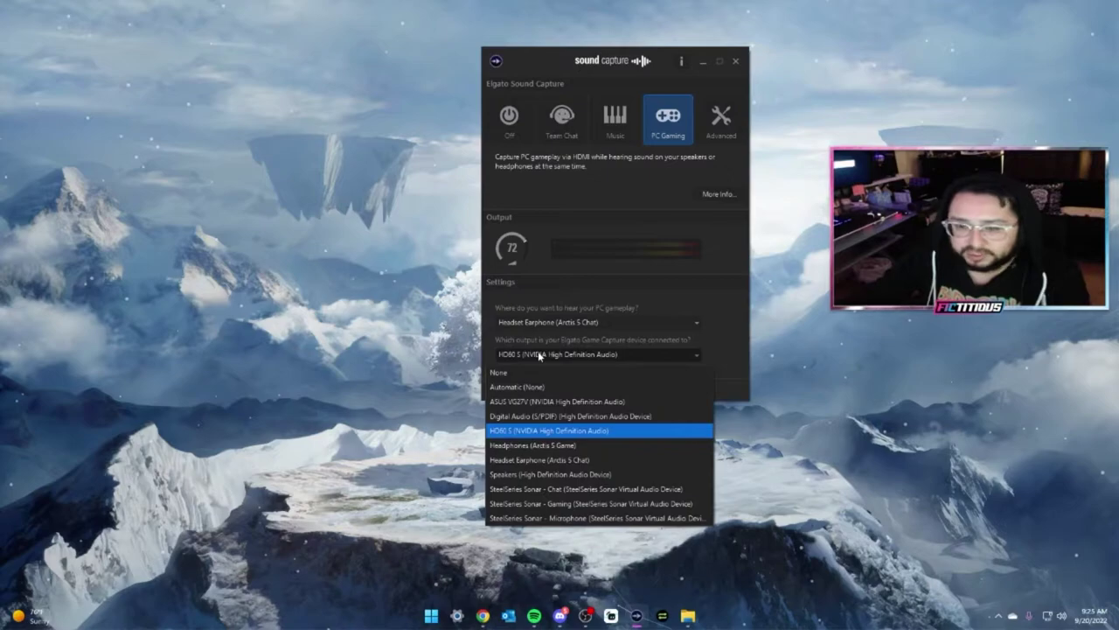
pyautogui.click(518, 432)
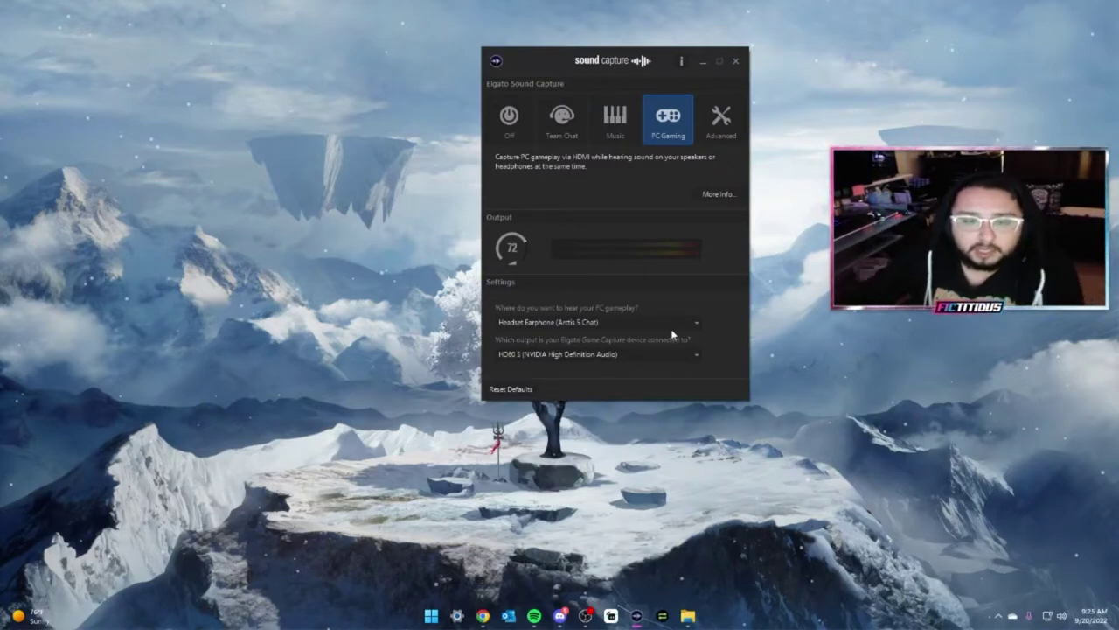
pyautogui.click(734, 63)
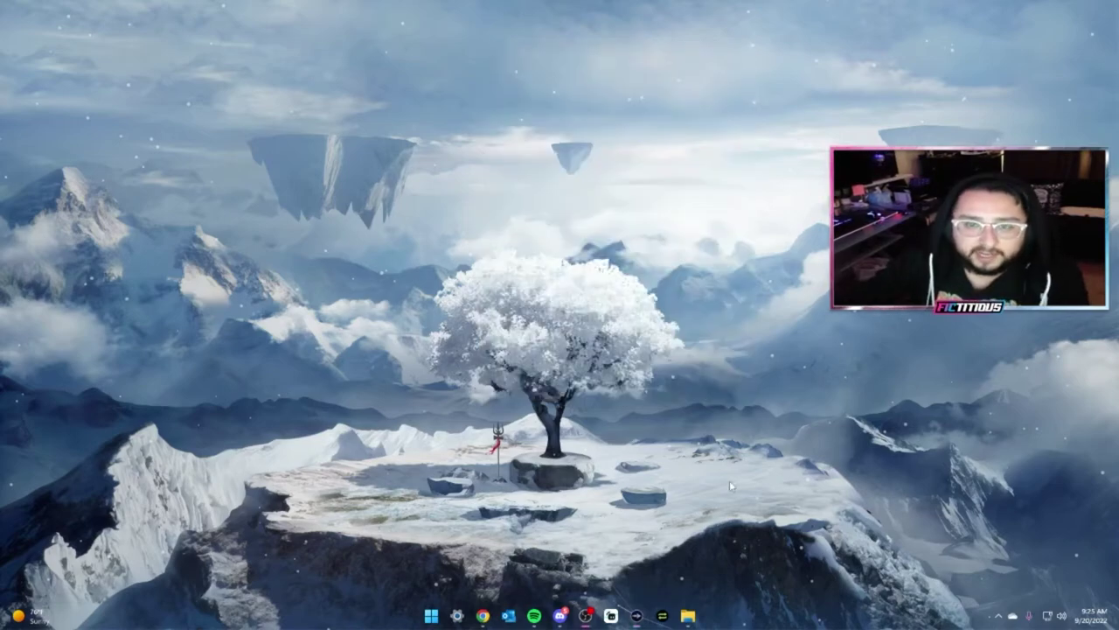
# Open a new maximised Chrome window and search for 'obs studio'
pyautogui.rightClick(484, 619)
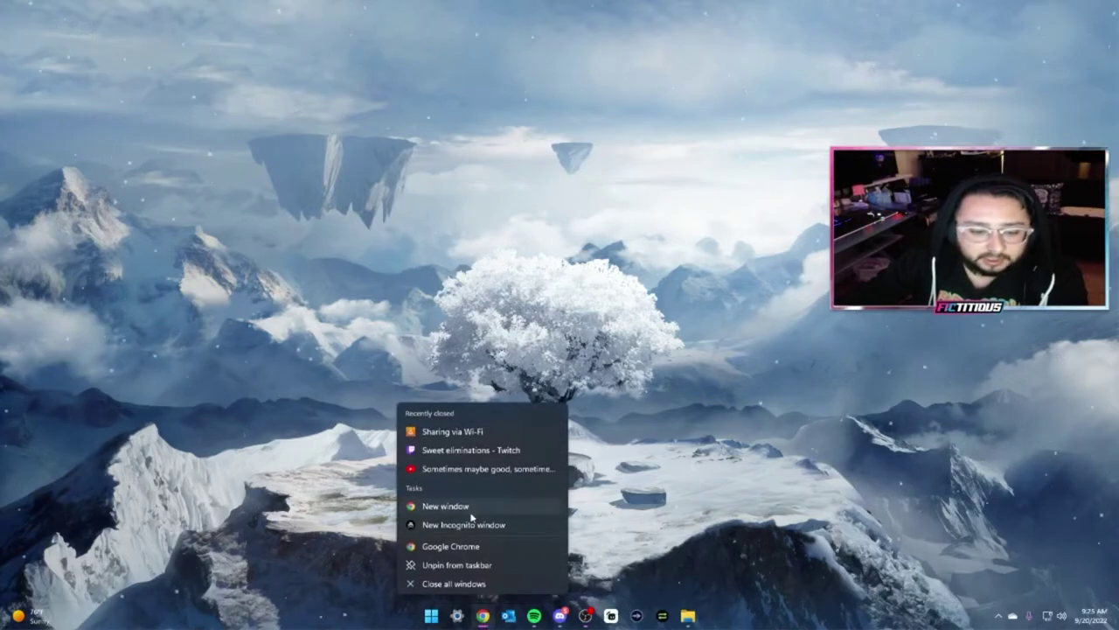
pyautogui.click(560, 137)
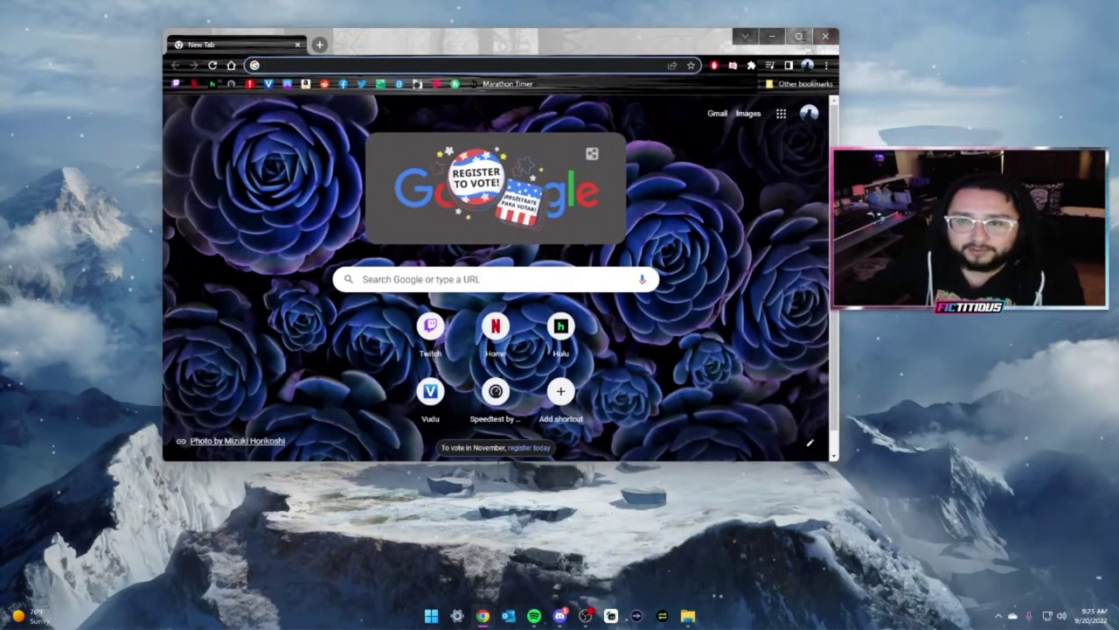
pyautogui.doubleClick(415, 37)
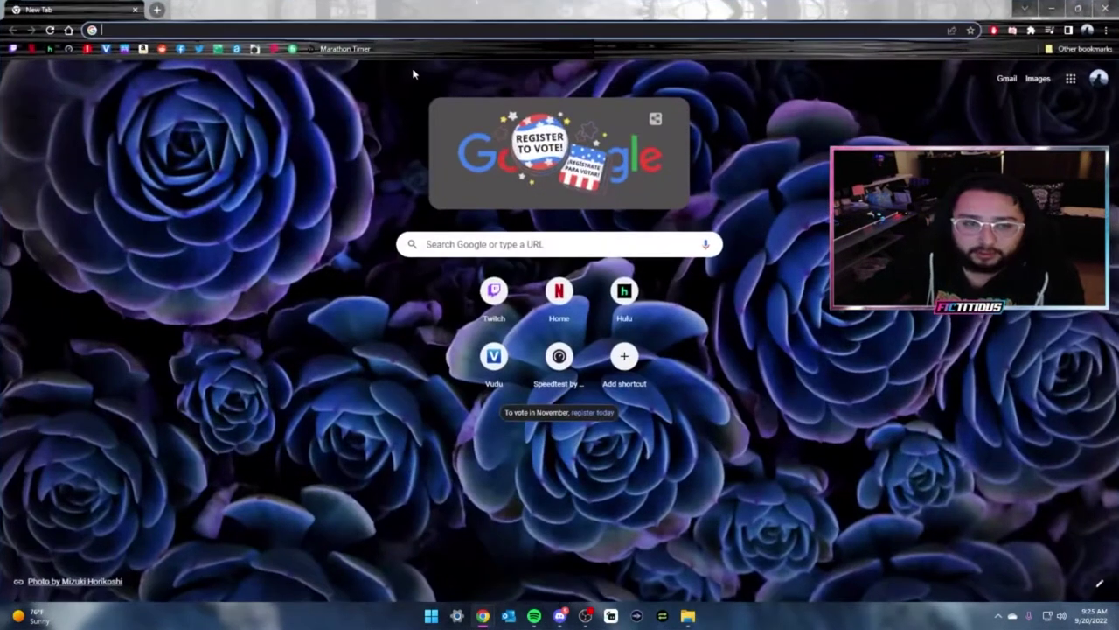
pyautogui.write('ob')
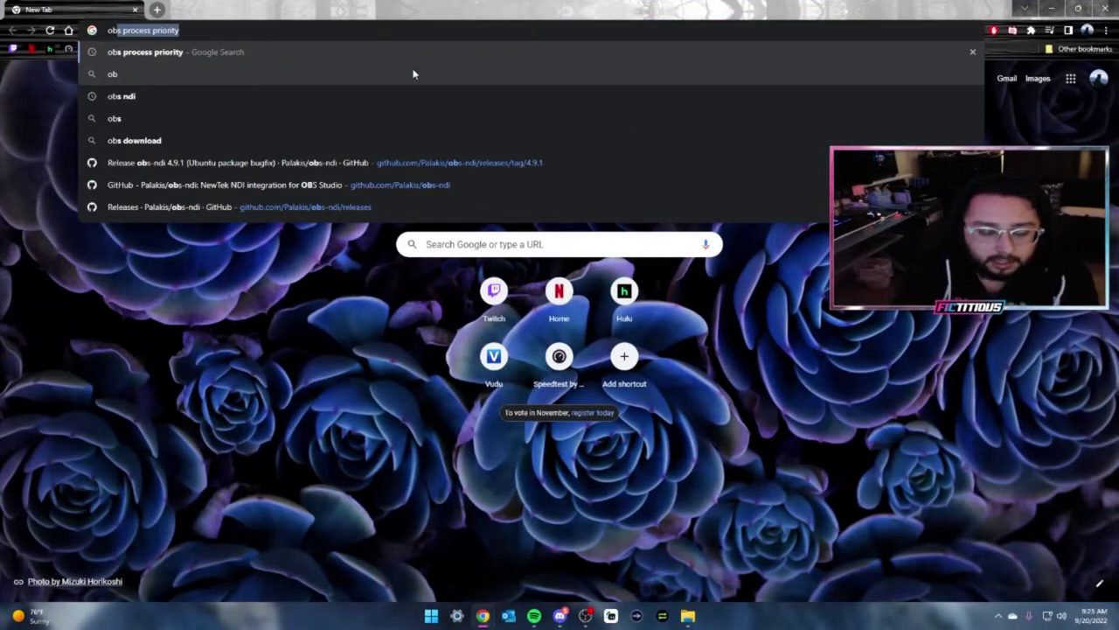
pyautogui.write('s studio')
pyautogui.press('Return')
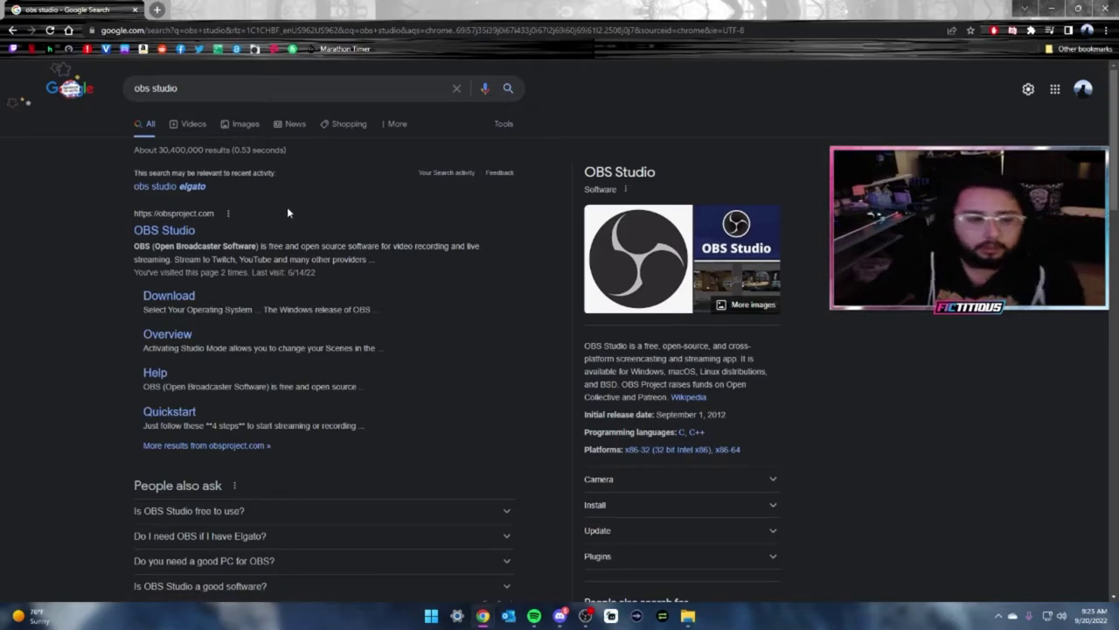
# Open obsproject.com and start the OBS Studio download for Windows
pyautogui.click(175, 230)
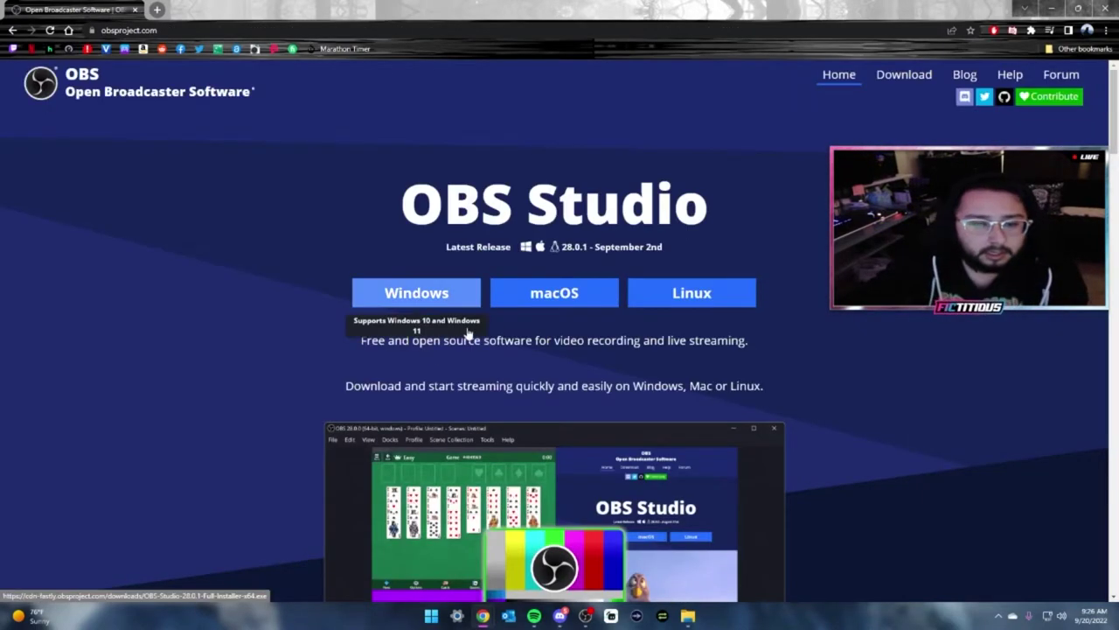
pyautogui.scroll(-9, 468, 334)
pyautogui.scroll(8, 561, 329)
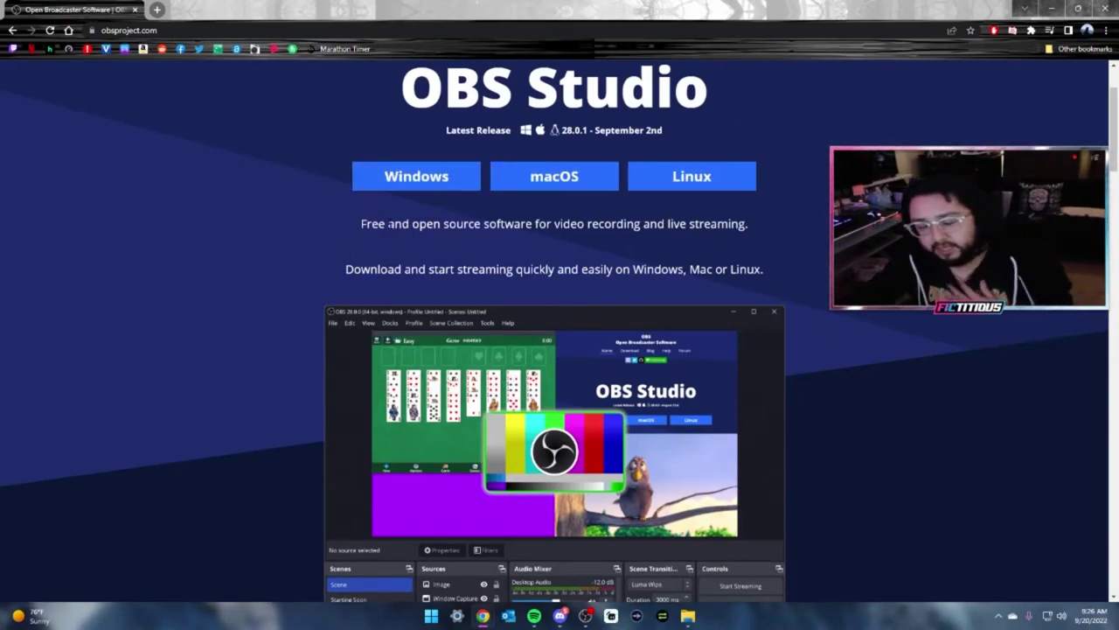
pyautogui.click(399, 178)
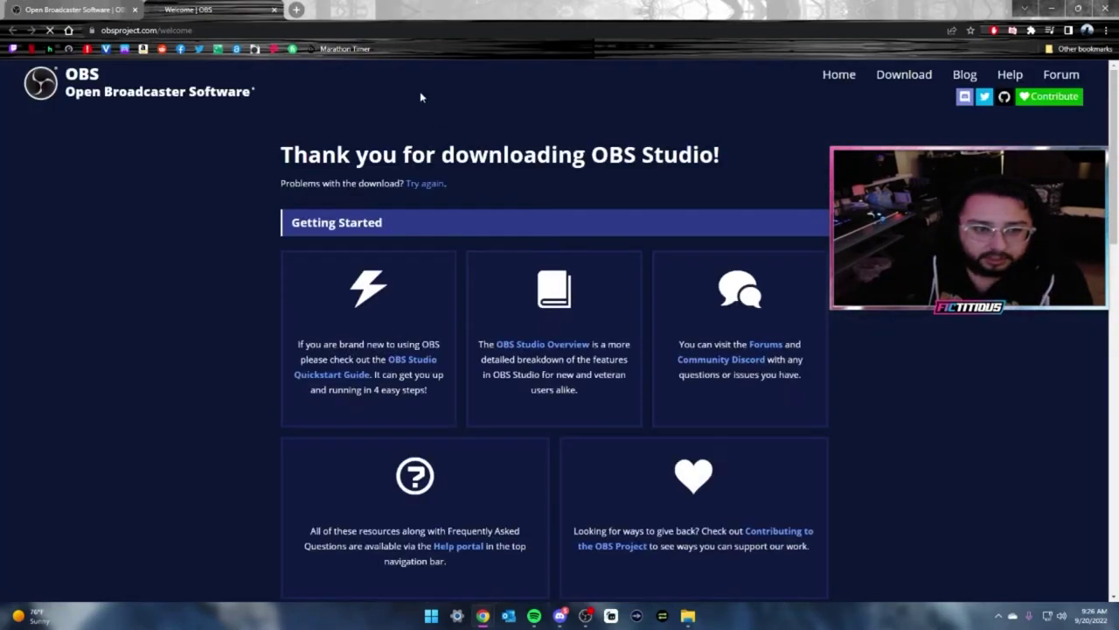
# Cancel the OBS Studio download in Chrome's download shelf and minimise Chrome
pyautogui.click(124, 584)
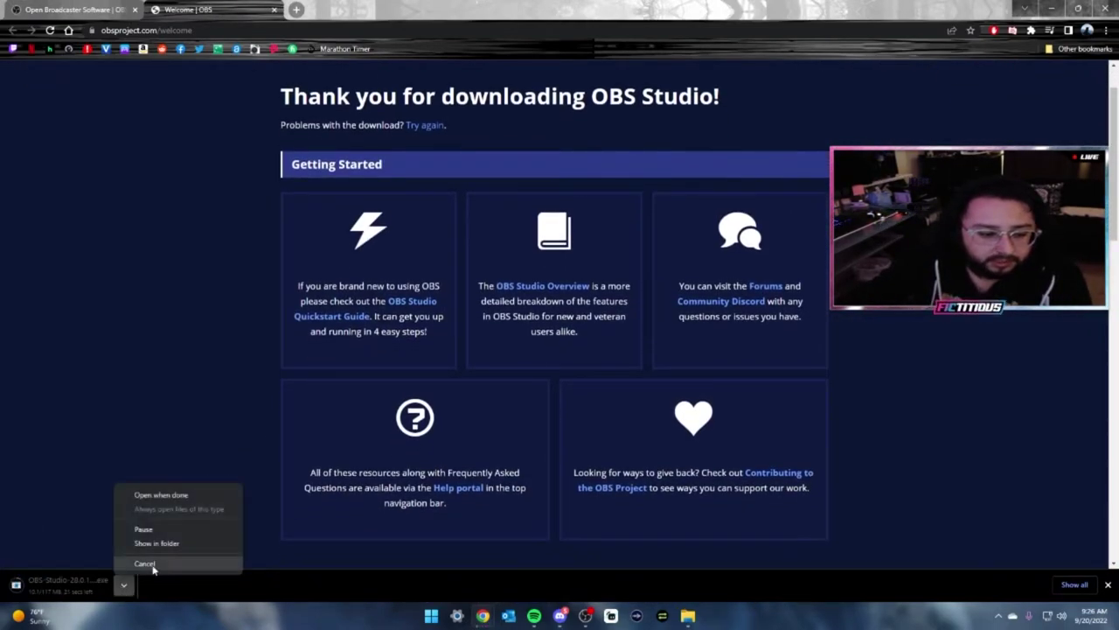
pyautogui.click(151, 565)
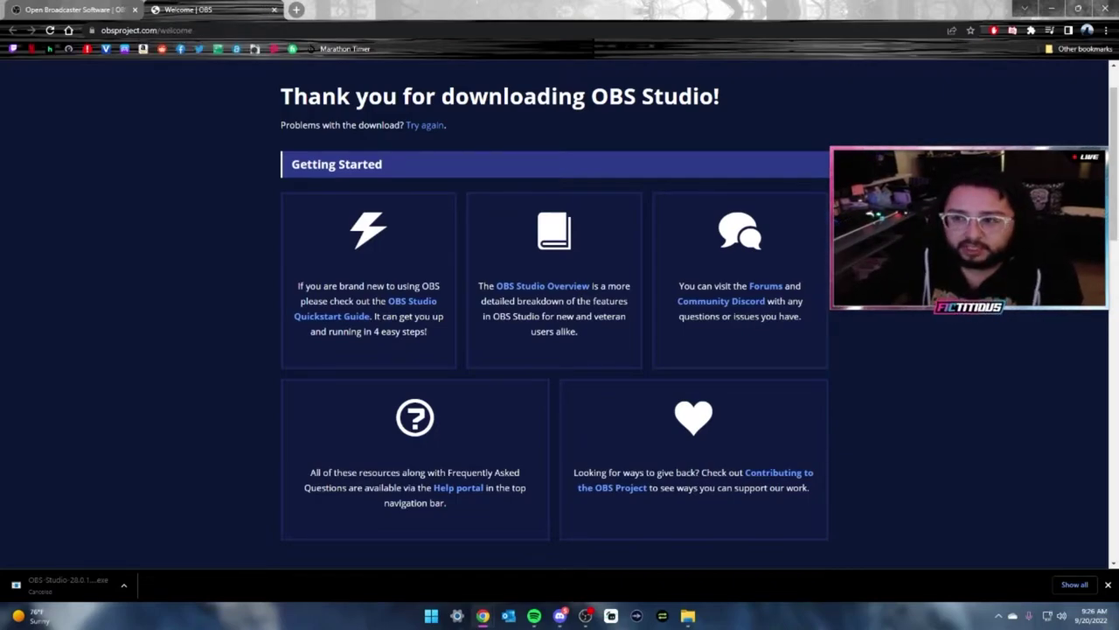
pyautogui.click(1025, 8)
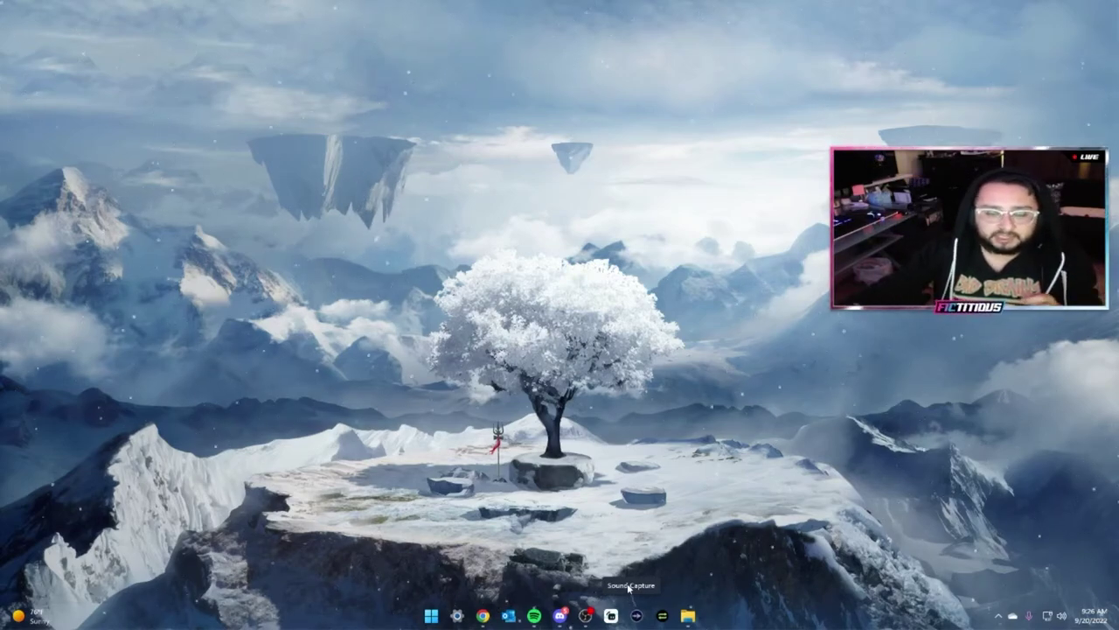
pyautogui.moveTo(586, 619)
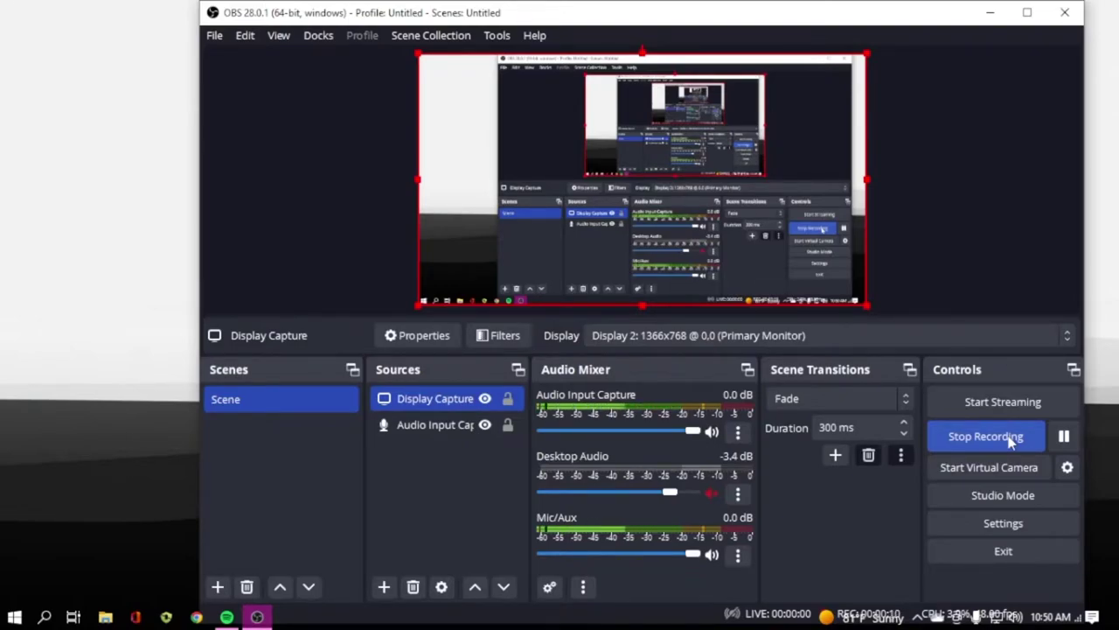
# Add a Video Capture Device source to the scene and name it 'el gato'
pyautogui.click(383, 587)
pyautogui.moveTo(391, 582)
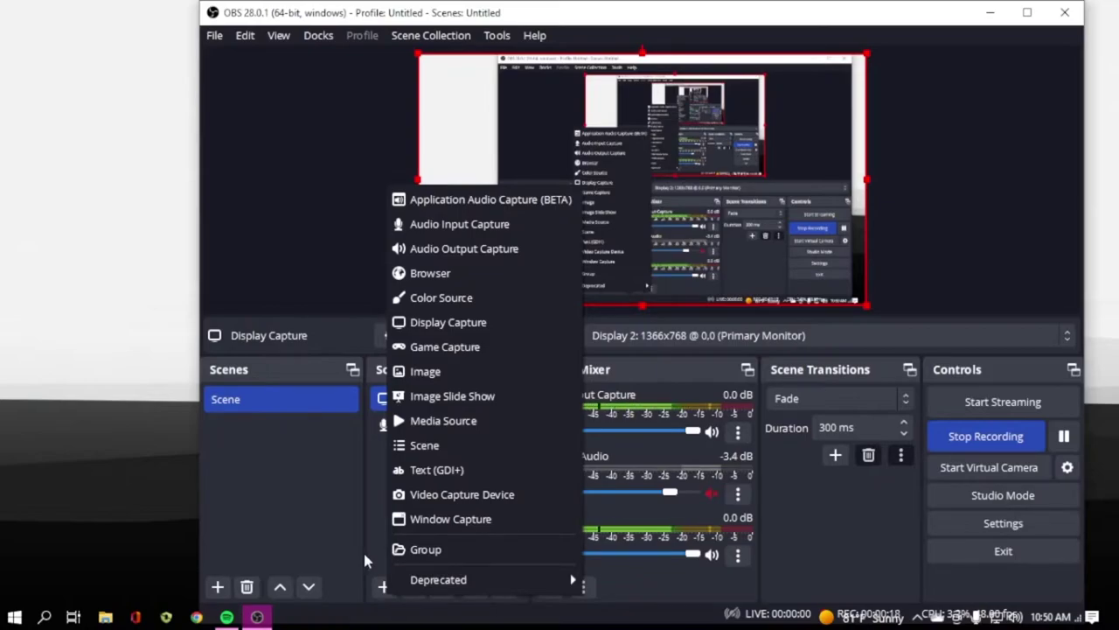
pyautogui.click(479, 498)
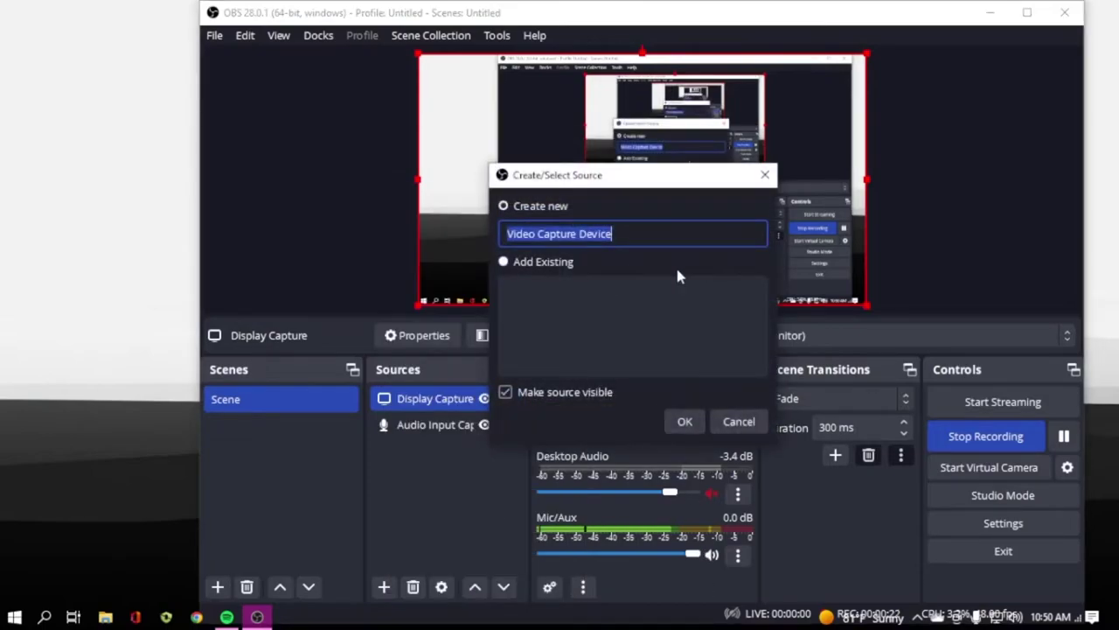
pyautogui.write('el gato')
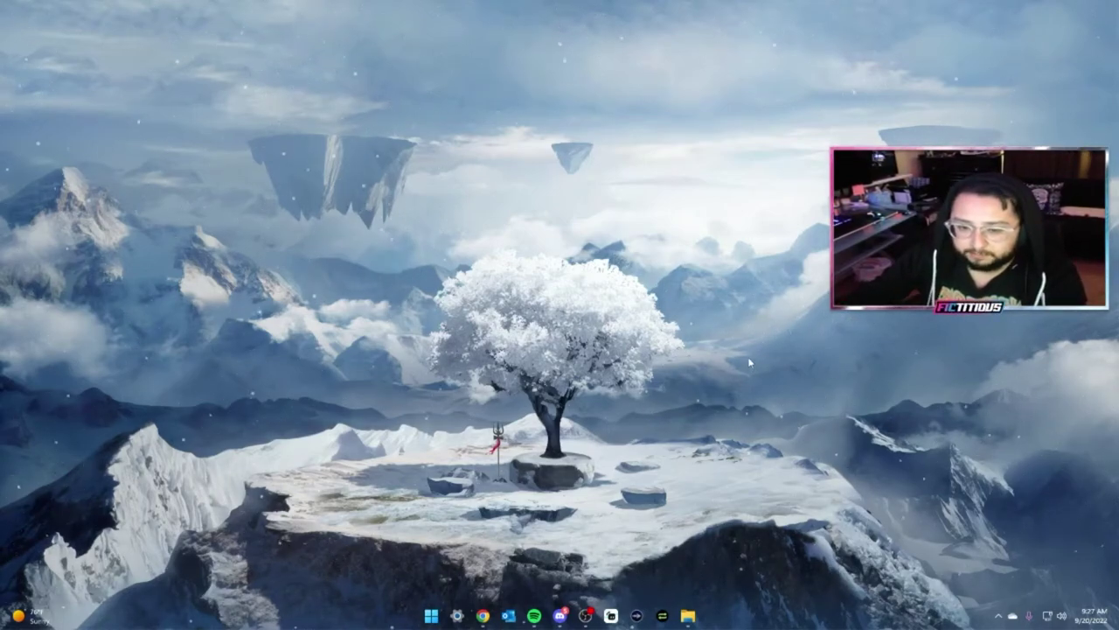
# Search Start for 'obs' and run OBS Studio (64bit) as administrator
pyautogui.click(432, 617)
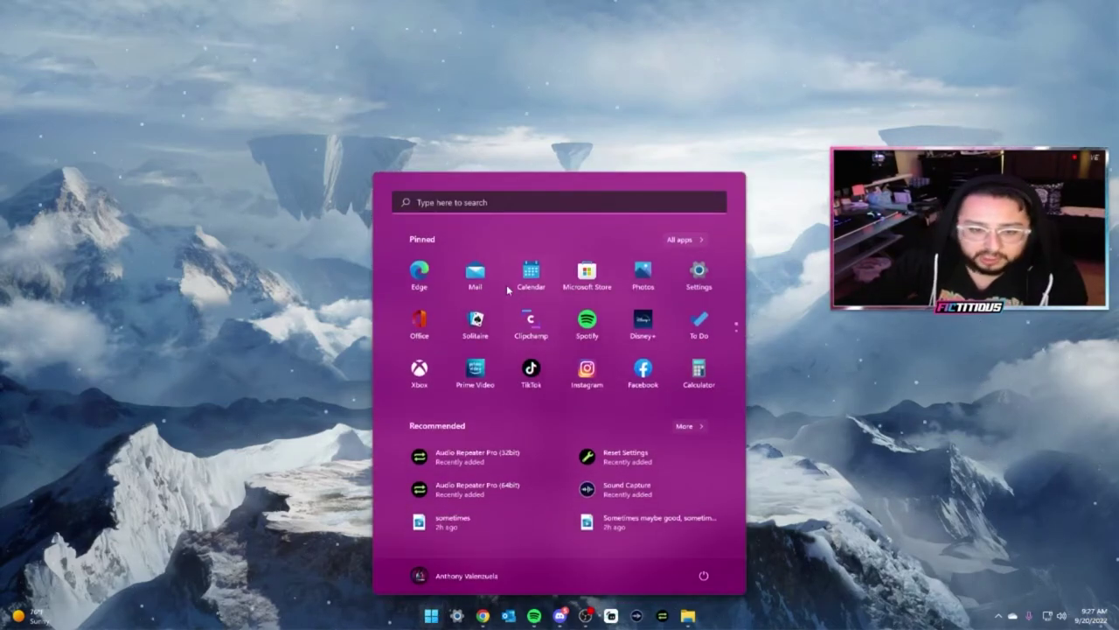
pyautogui.click(516, 202)
pyautogui.write('obs')
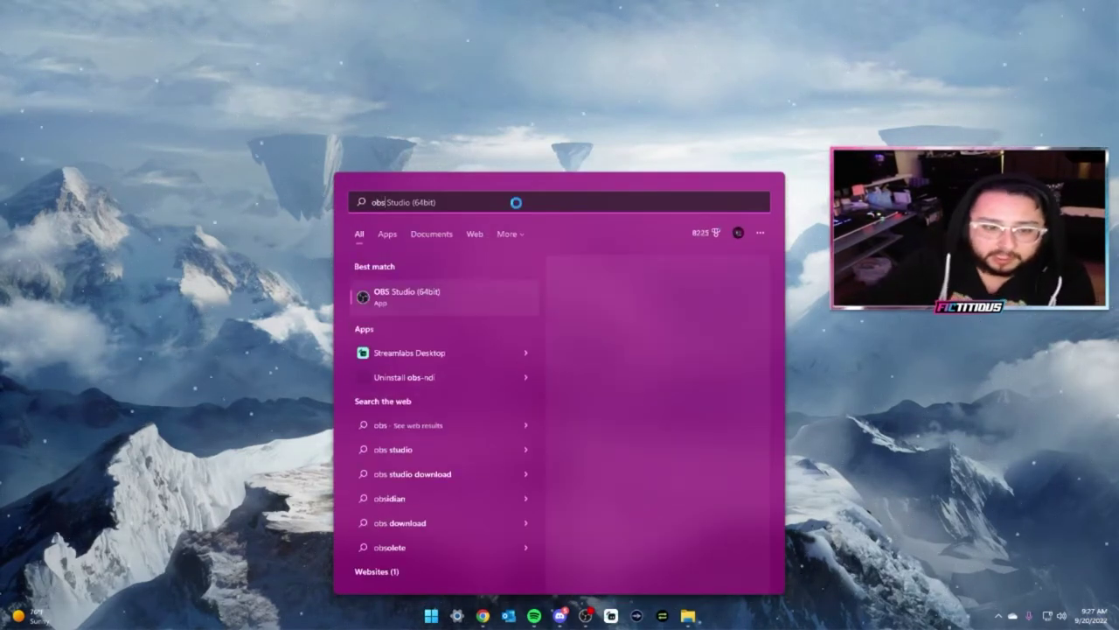
pyautogui.rightClick(432, 295)
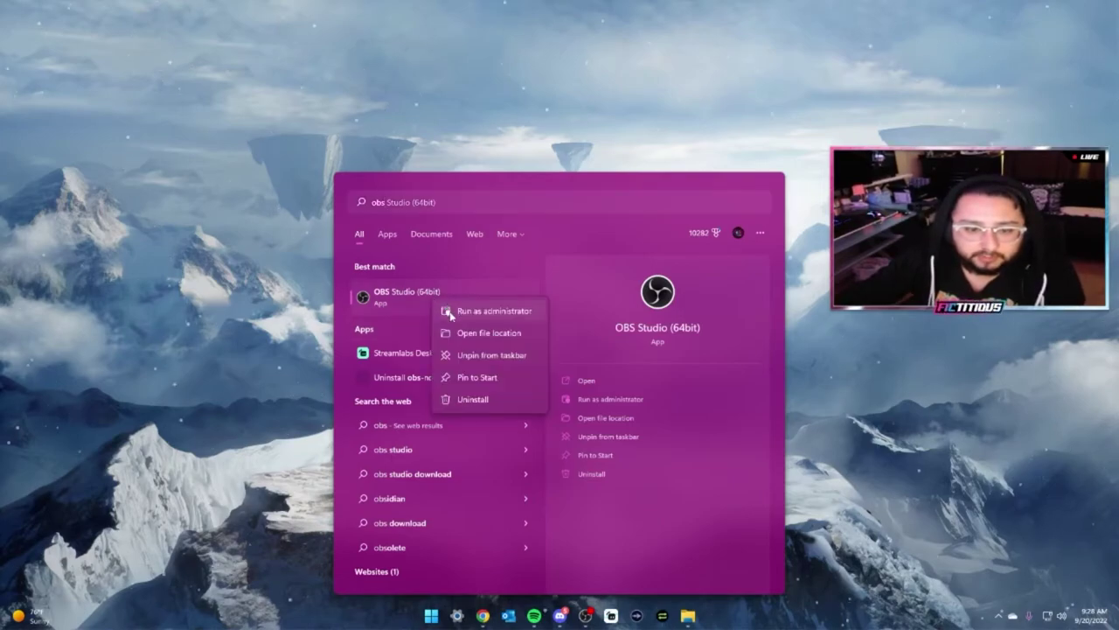
pyautogui.click(481, 311)
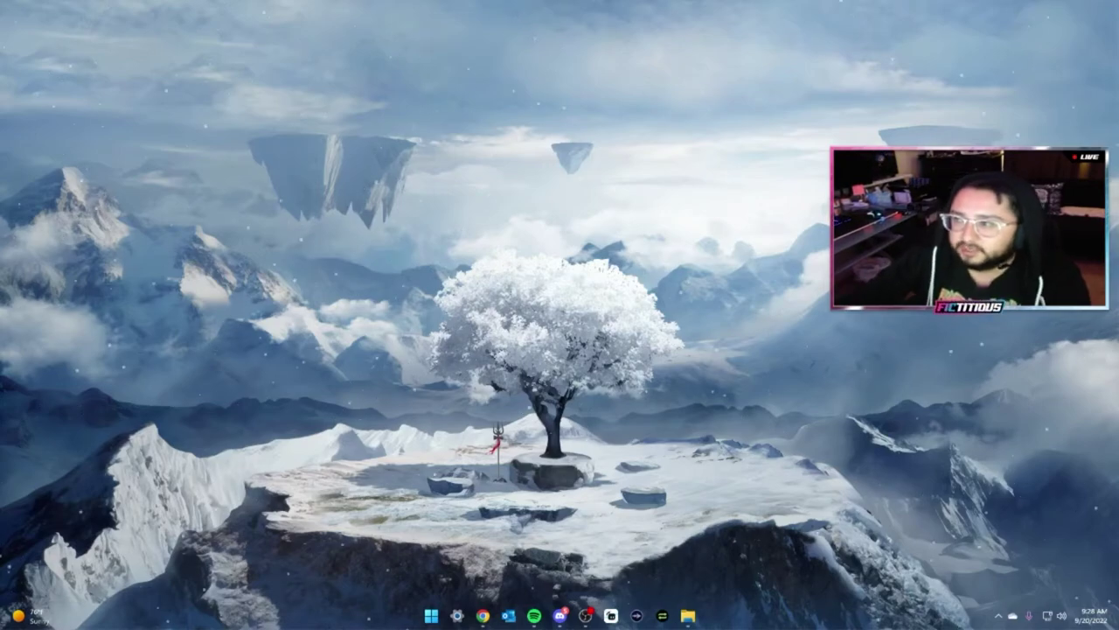
# Drag the OBS window in from the right screen edge to the top centre
pyautogui.moveTo(1118, 17); pyautogui.dragTo(827, 62)
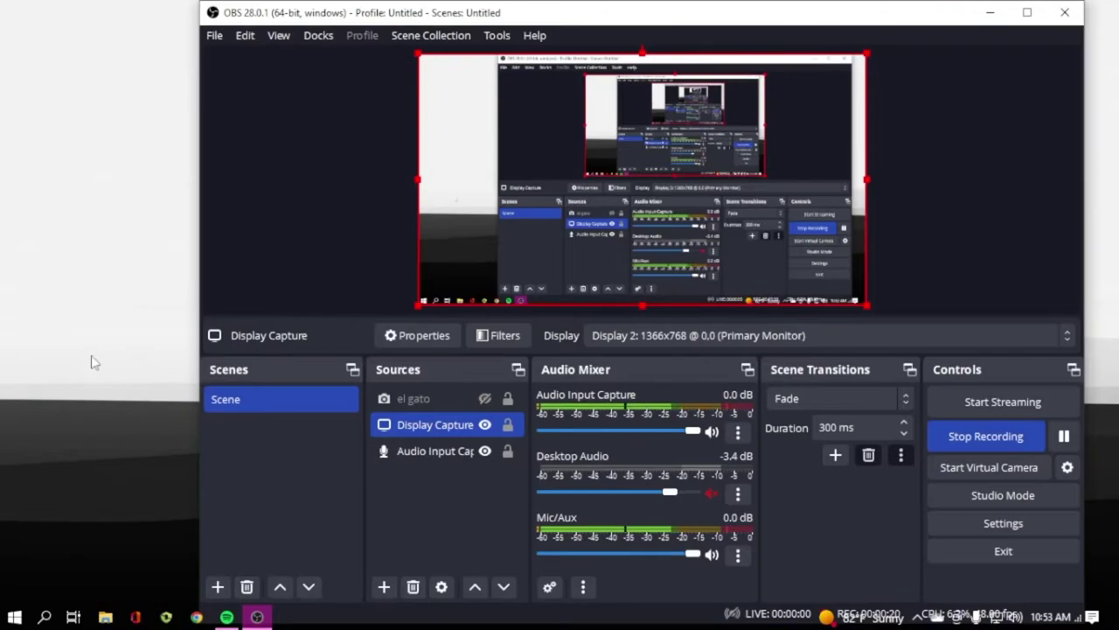
# Drag the OBS window to the top edge to maximise it, then drag it back down to a smaller window
pyautogui.moveTo(527, 17); pyautogui.dragTo(464, 4)
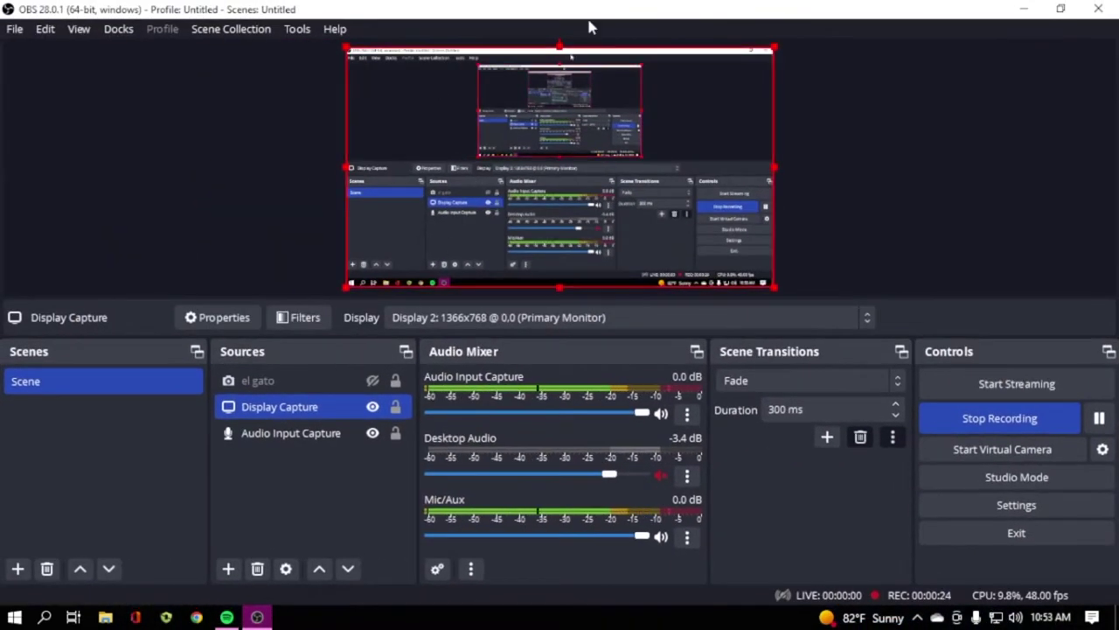
pyautogui.moveTo(590, 27); pyautogui.dragTo(620, 30)
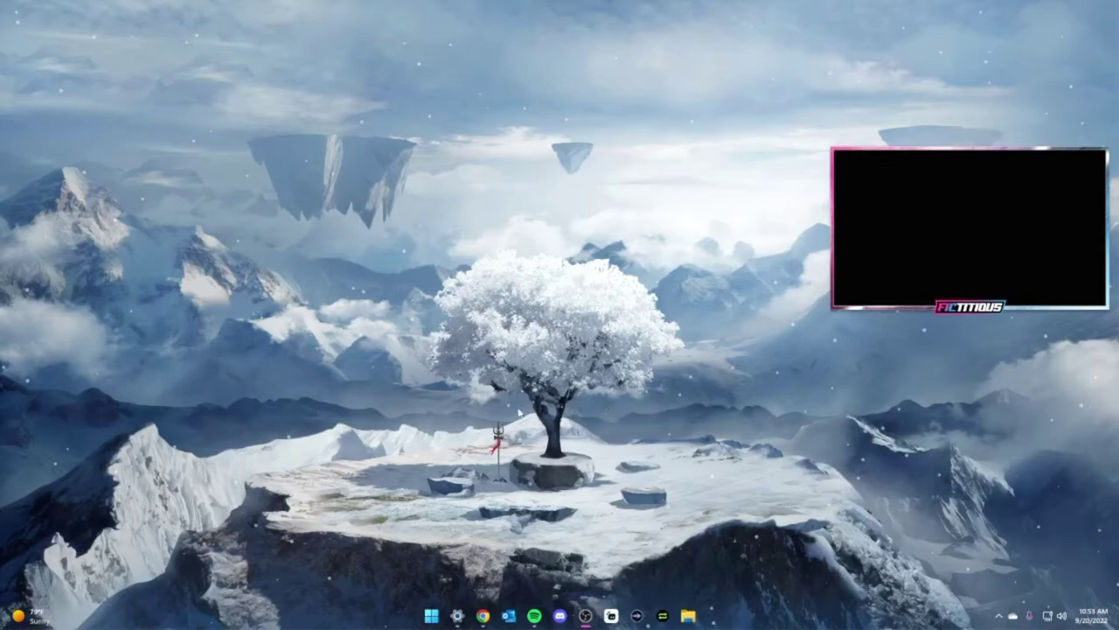
# Launch Apex Legends from the Steam tray icon's quick-launch menu
pyautogui.click(999, 616)
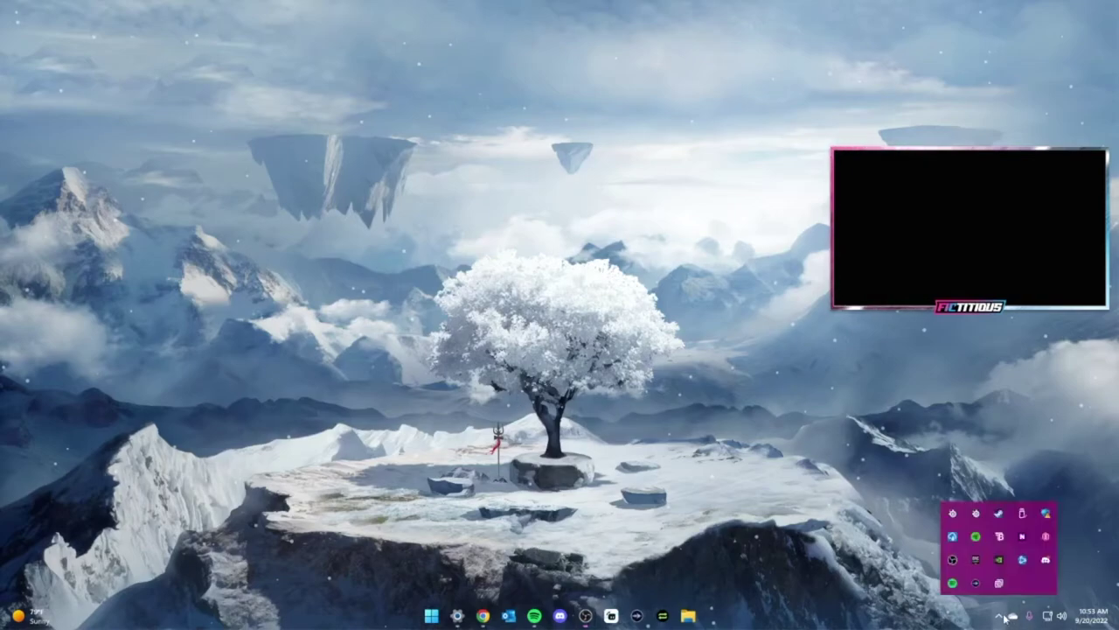
pyautogui.rightClick(998, 513)
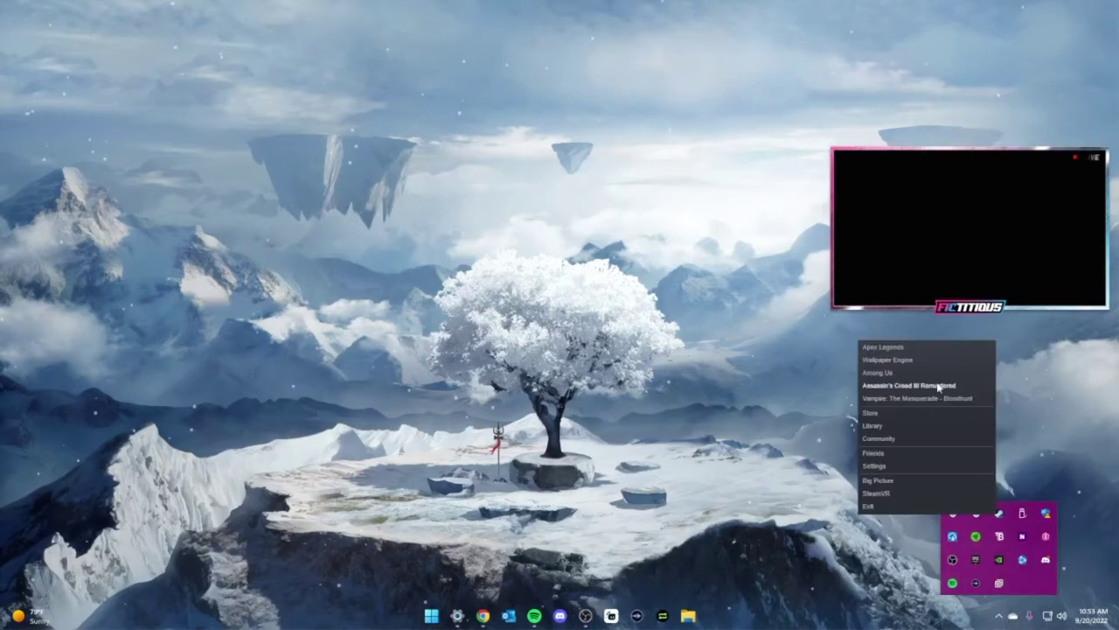
pyautogui.click(891, 349)
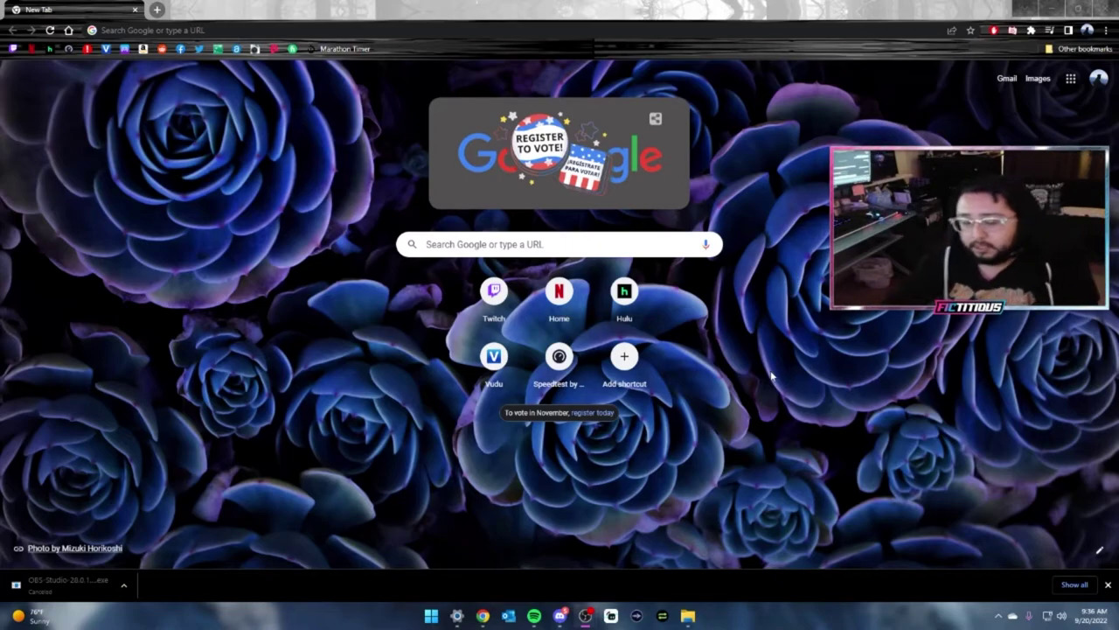
# Close Chrome's downloads bar and dismiss the address bar suggestions
pyautogui.click(500, 31)
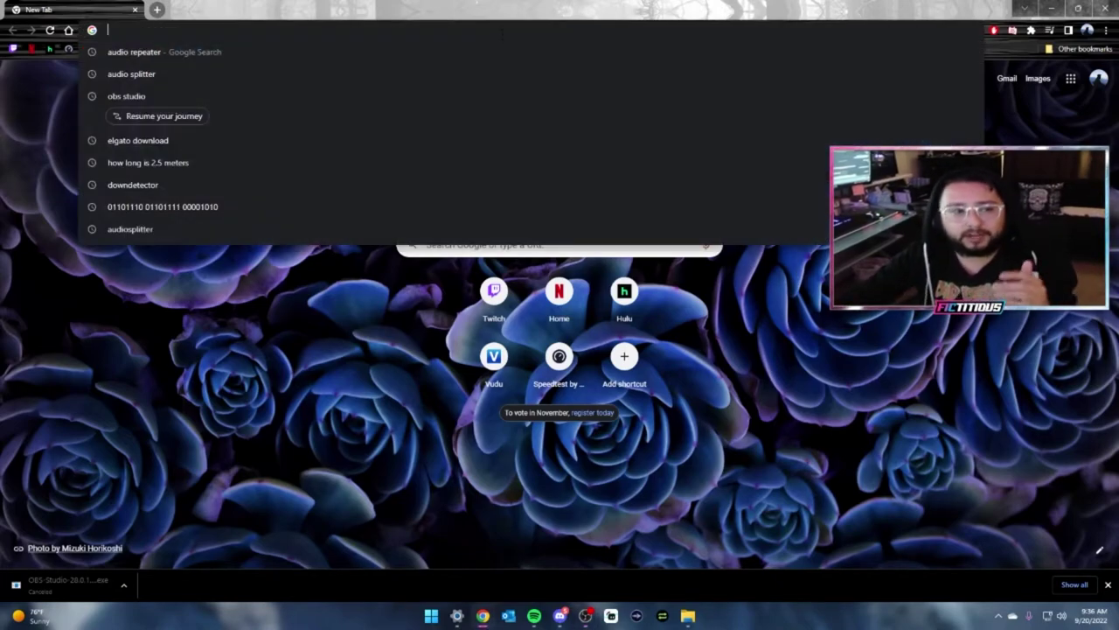
pyautogui.click(250, 388)
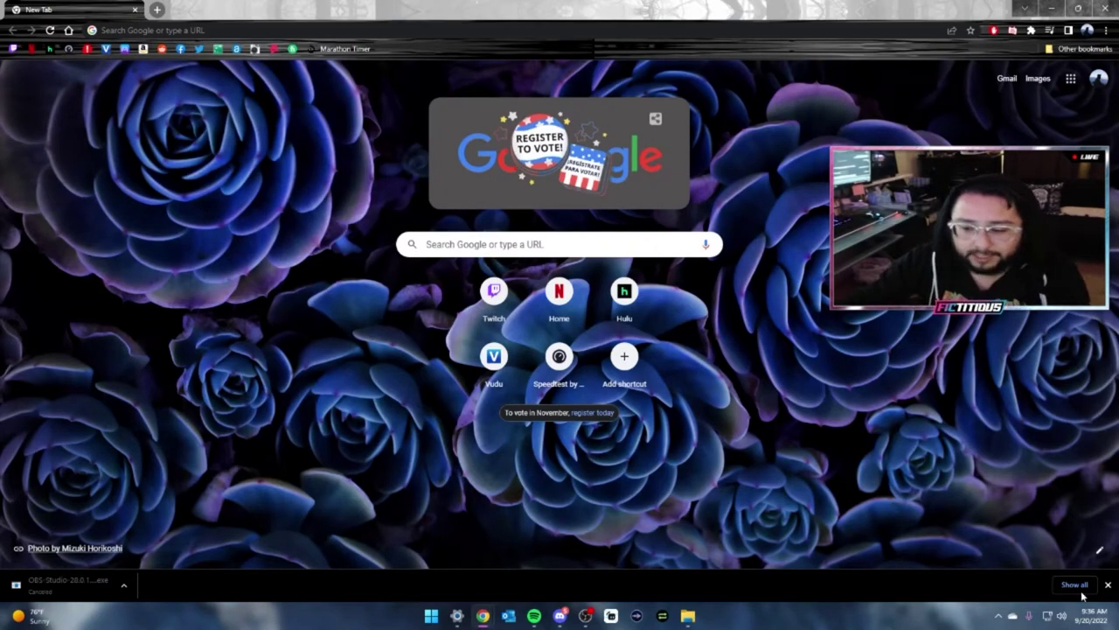
pyautogui.click(1108, 584)
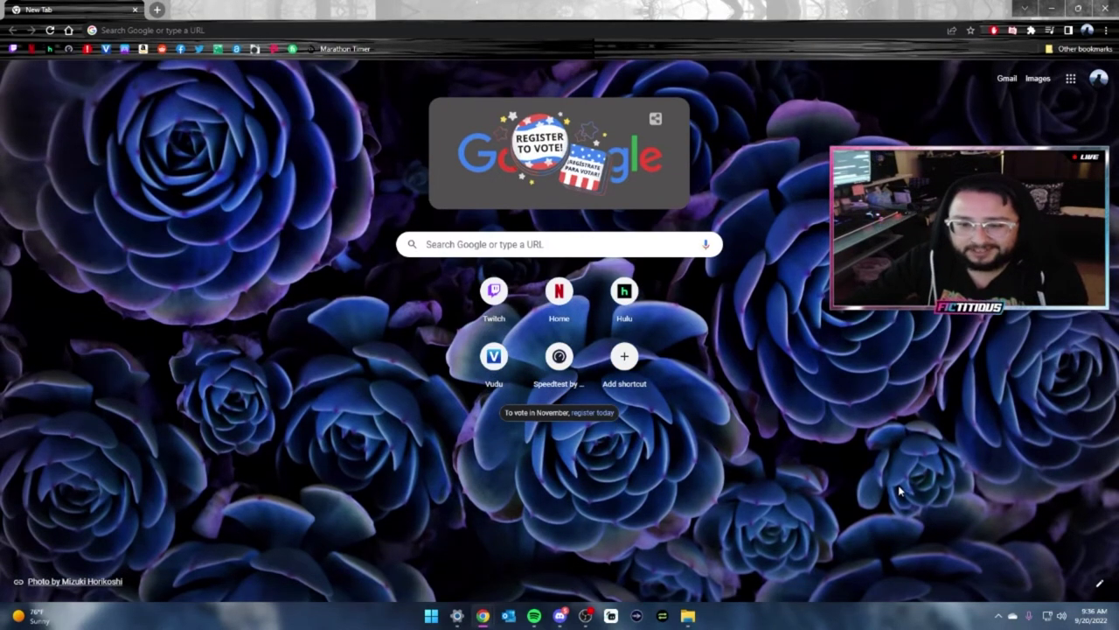
pyautogui.click(380, 32)
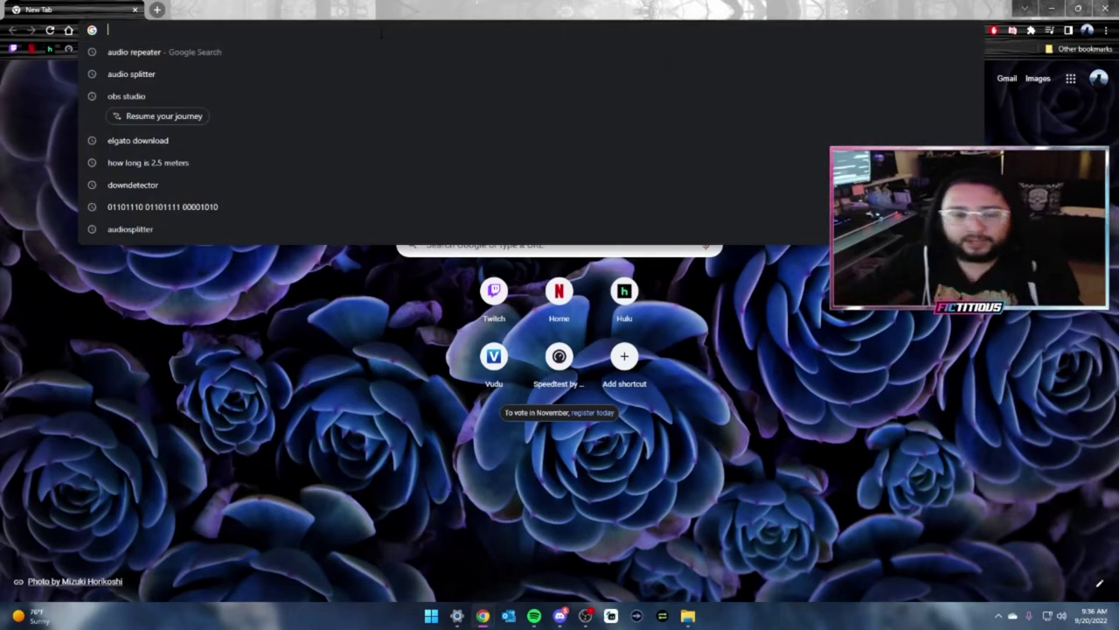
pyautogui.click(282, 403)
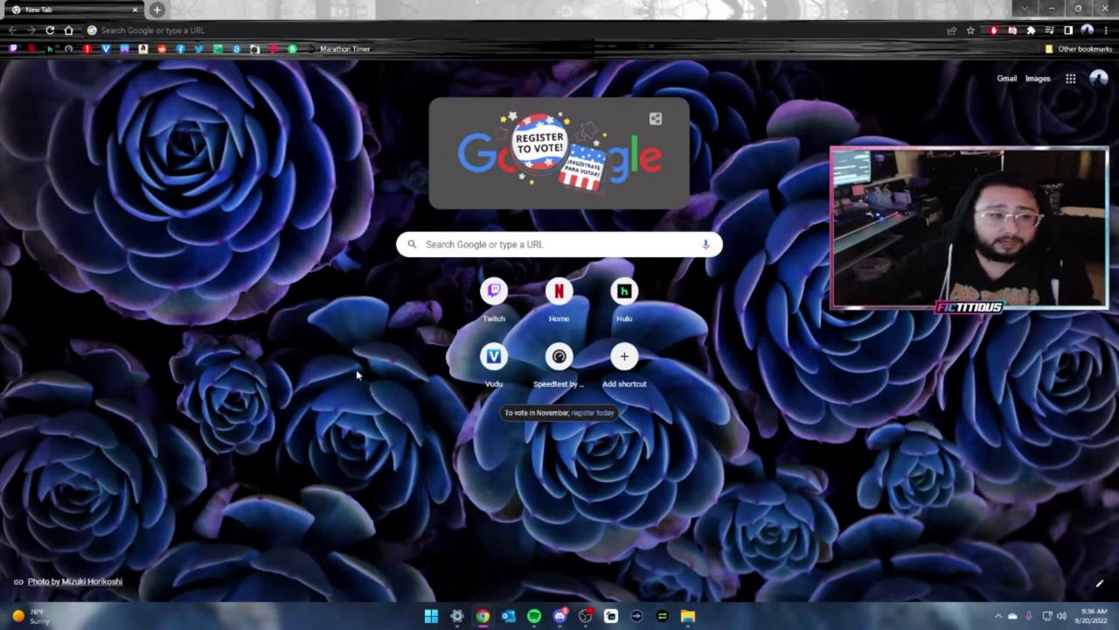
# Search 'audio repeater', open the Audio Repeater Pro website, browse it, then close Chrome
pyautogui.click(225, 26)
pyautogui.write('audi')
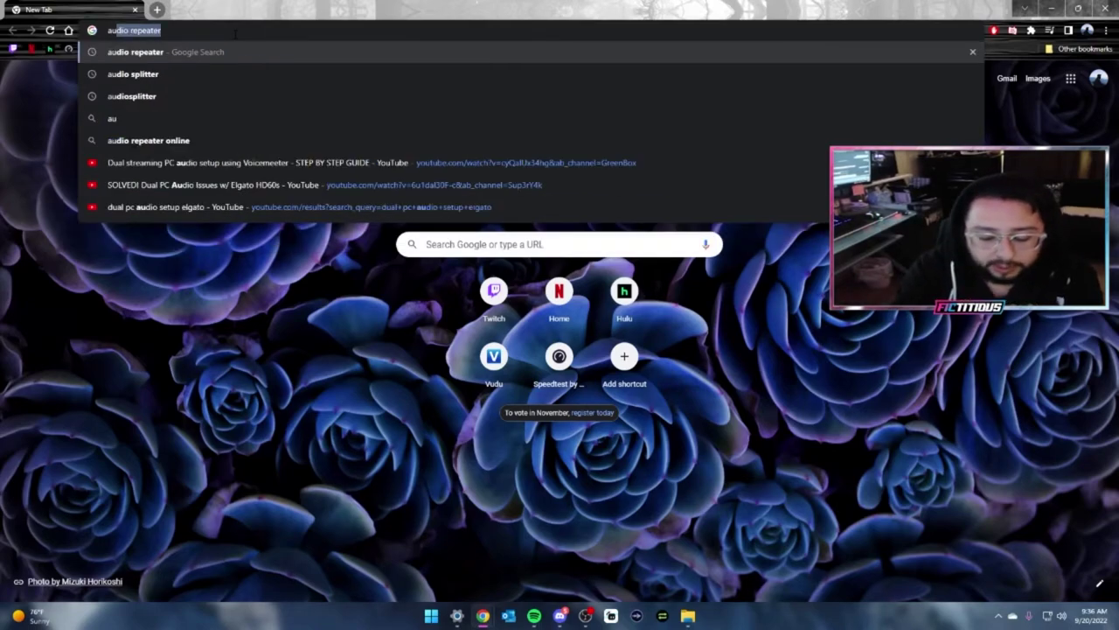
pyautogui.write('o repeater')
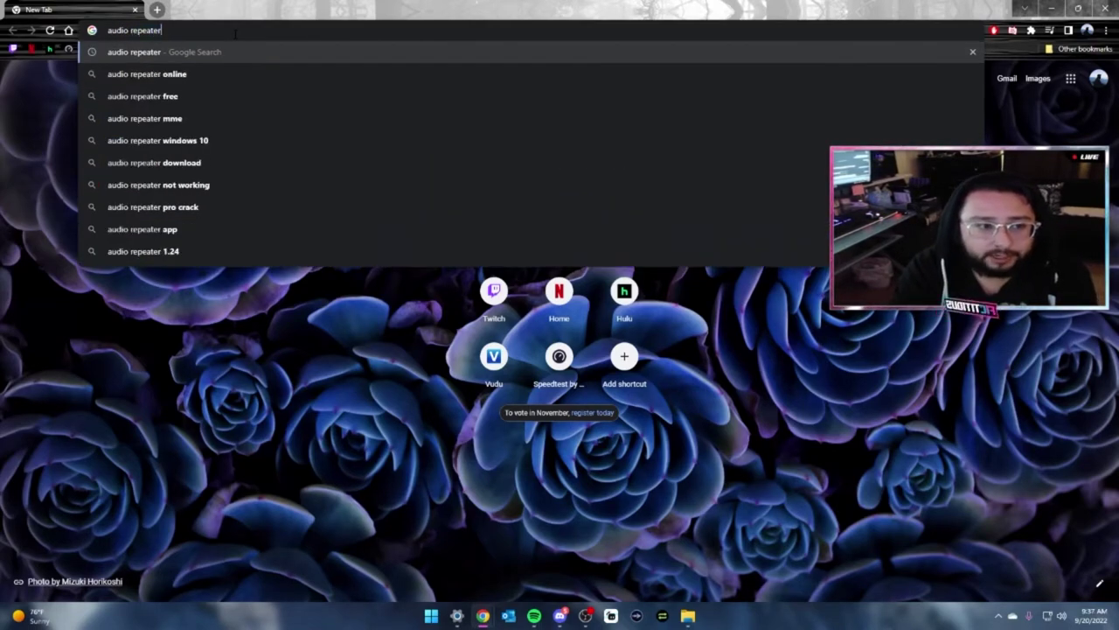
pyautogui.press('Return')
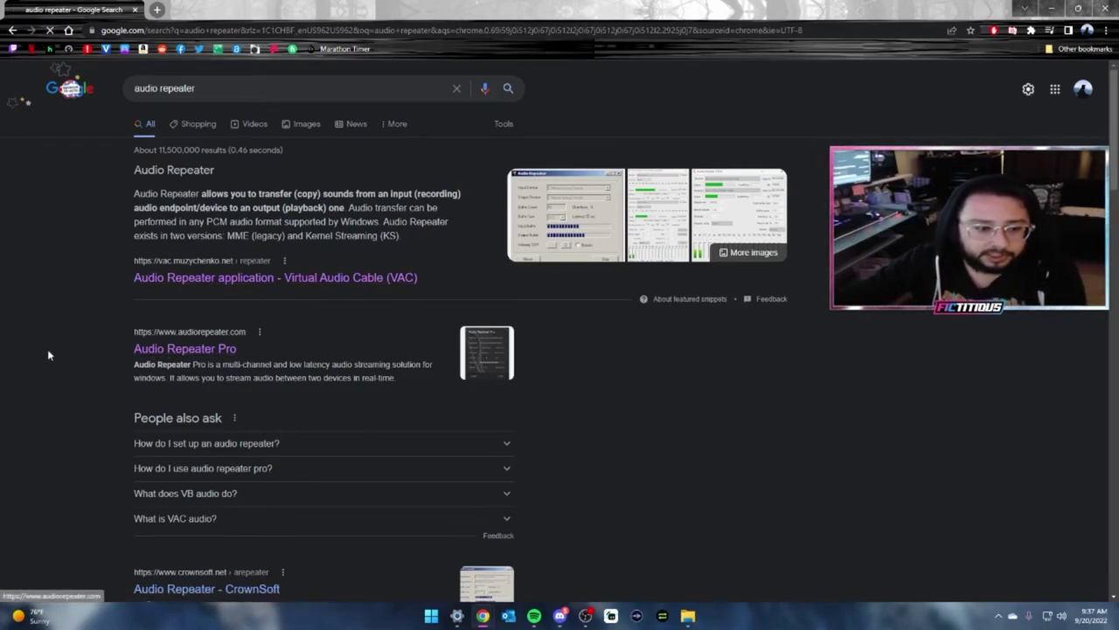
pyautogui.click(162, 349)
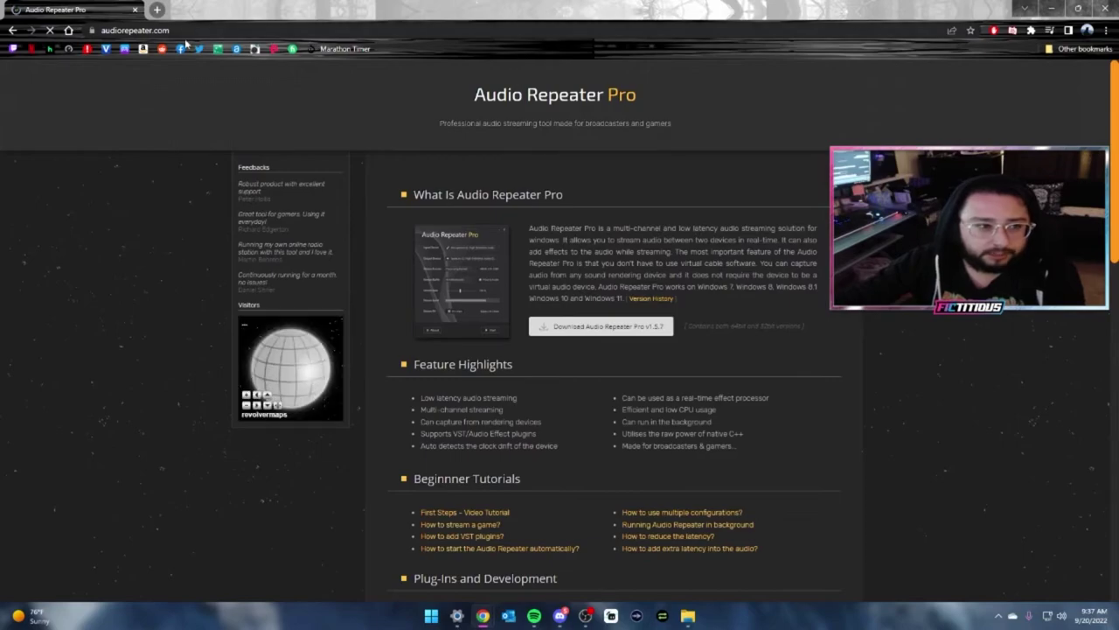
pyautogui.scroll(-2, 573, 330)
pyautogui.scroll(-7, 573, 330)
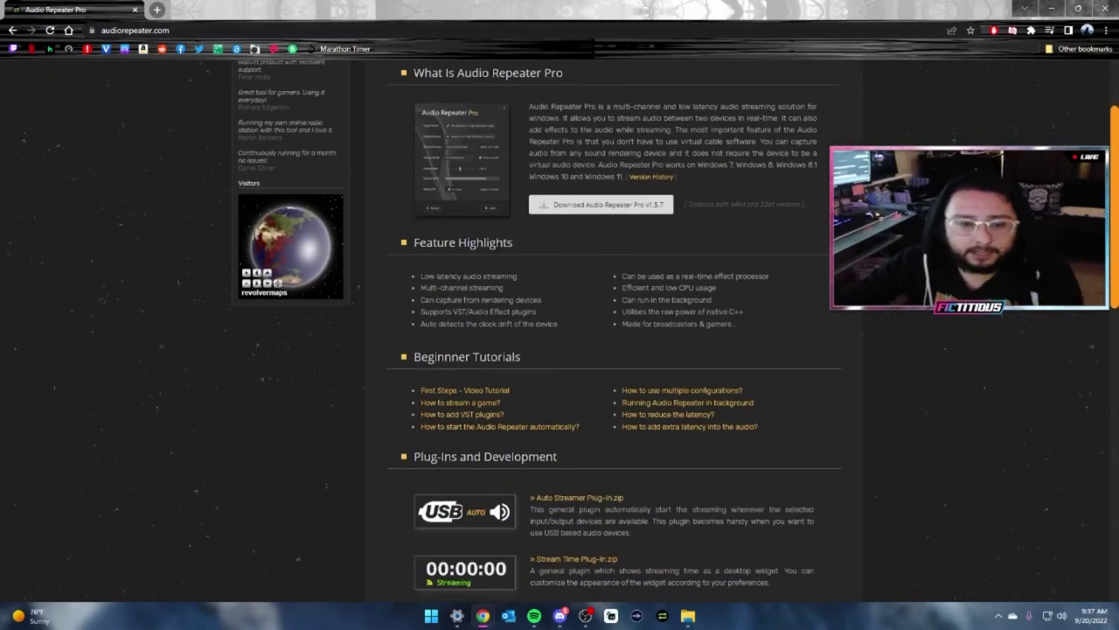
pyautogui.scroll(10, 526, 283)
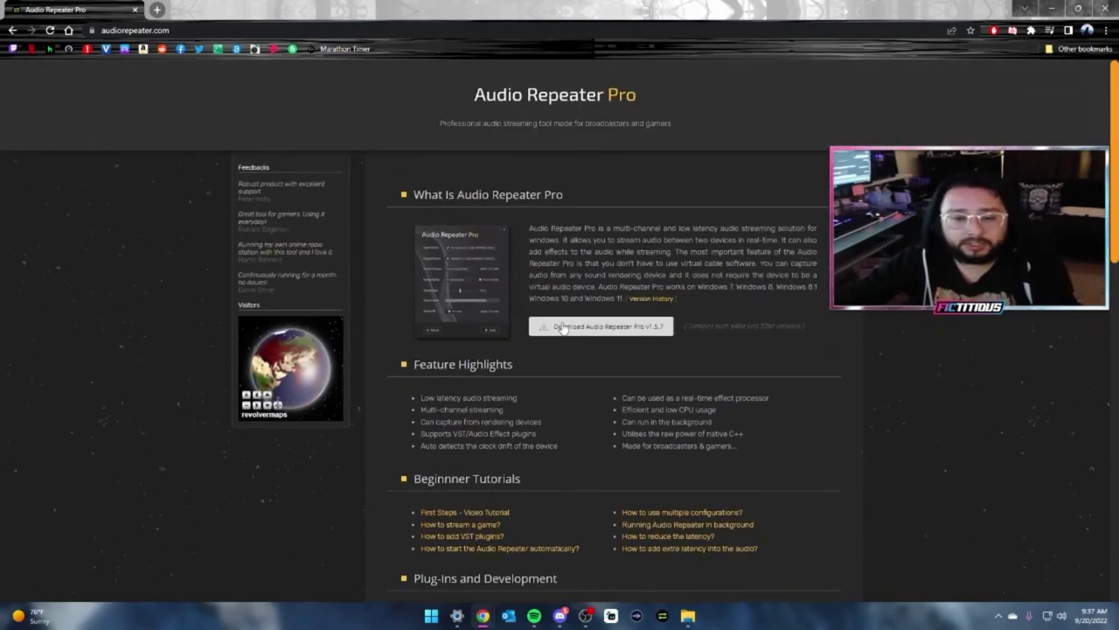
pyautogui.click(1105, 10)
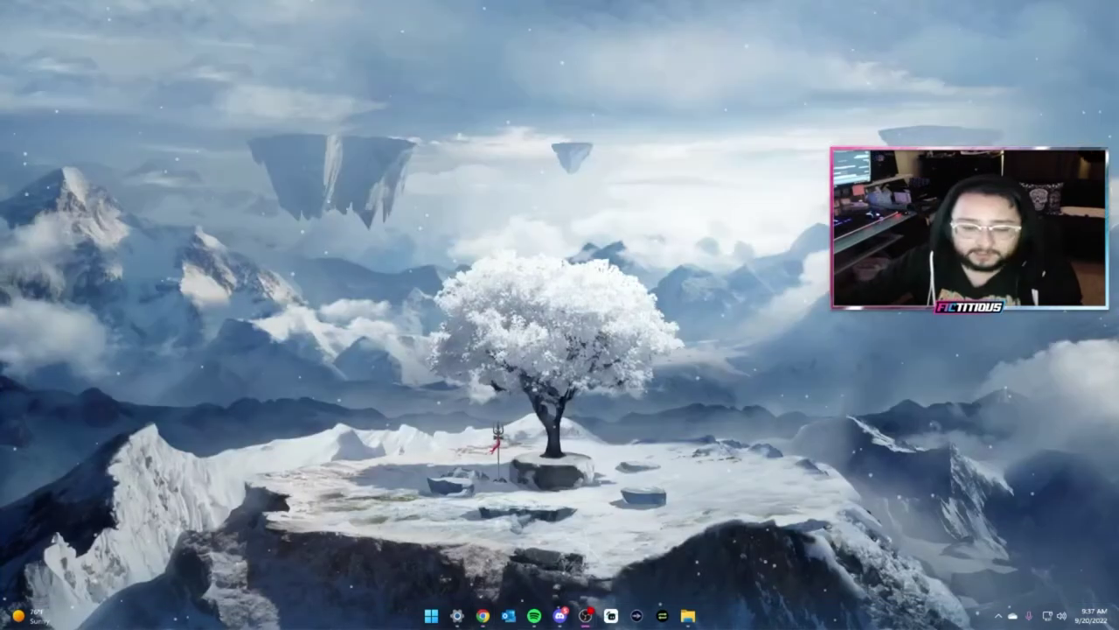
# Launch Audio Repeater Pro from the taskbar
pyautogui.click(662, 615)
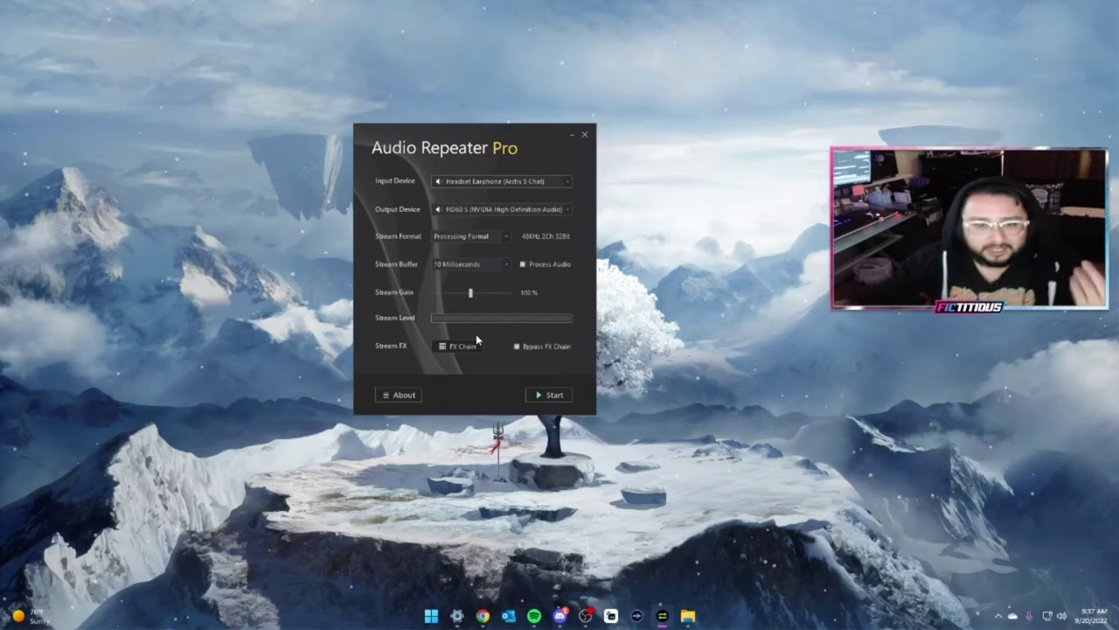
pyautogui.click(403, 395)
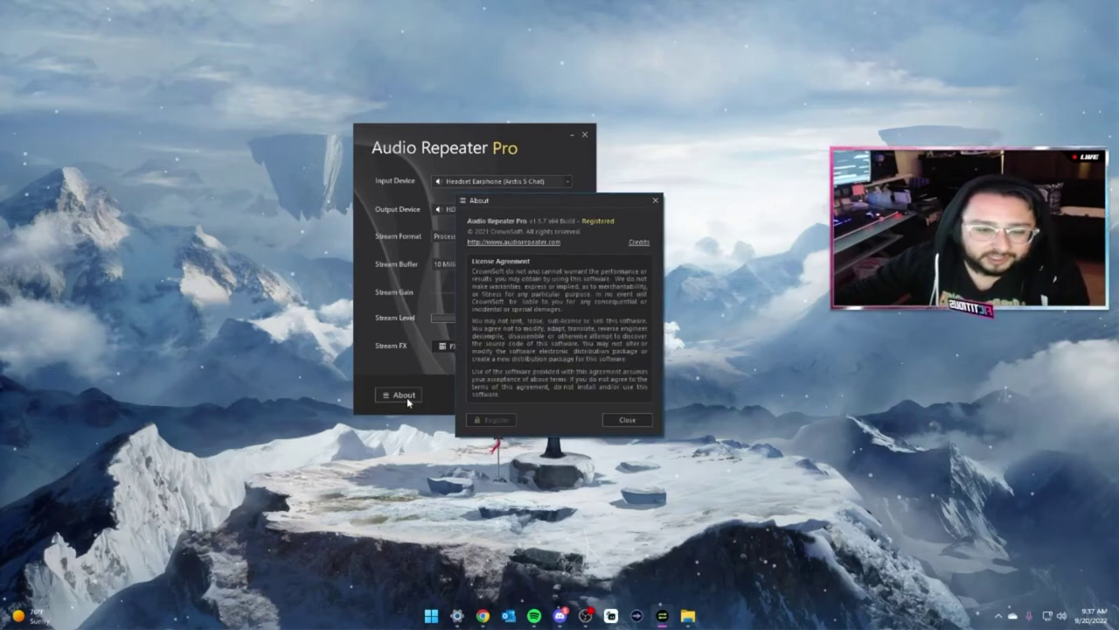
pyautogui.click(655, 201)
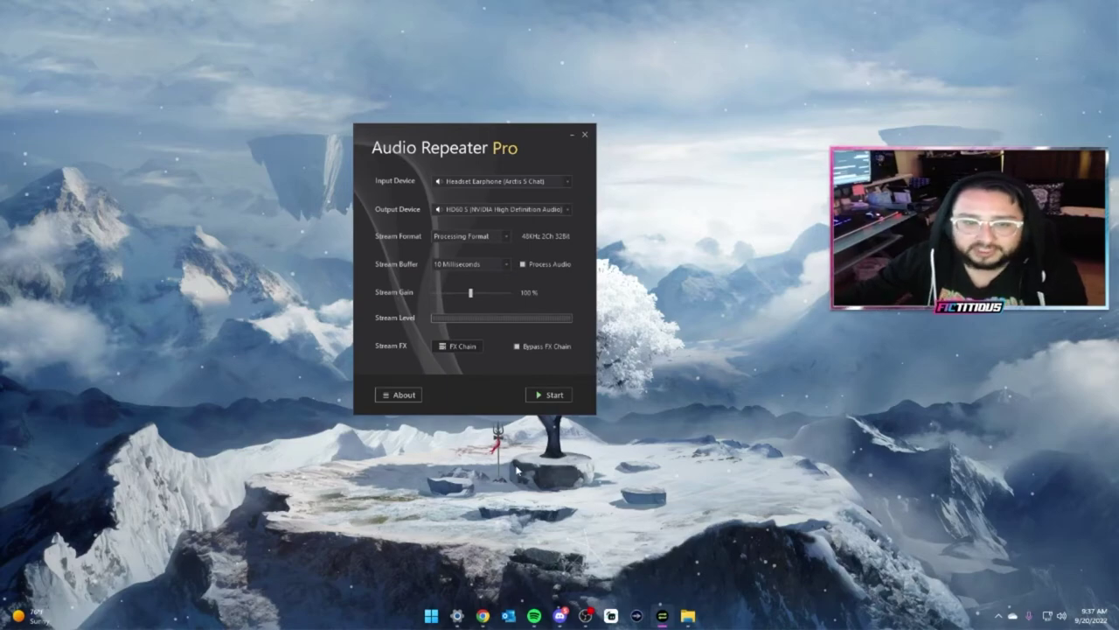
pyautogui.click(406, 396)
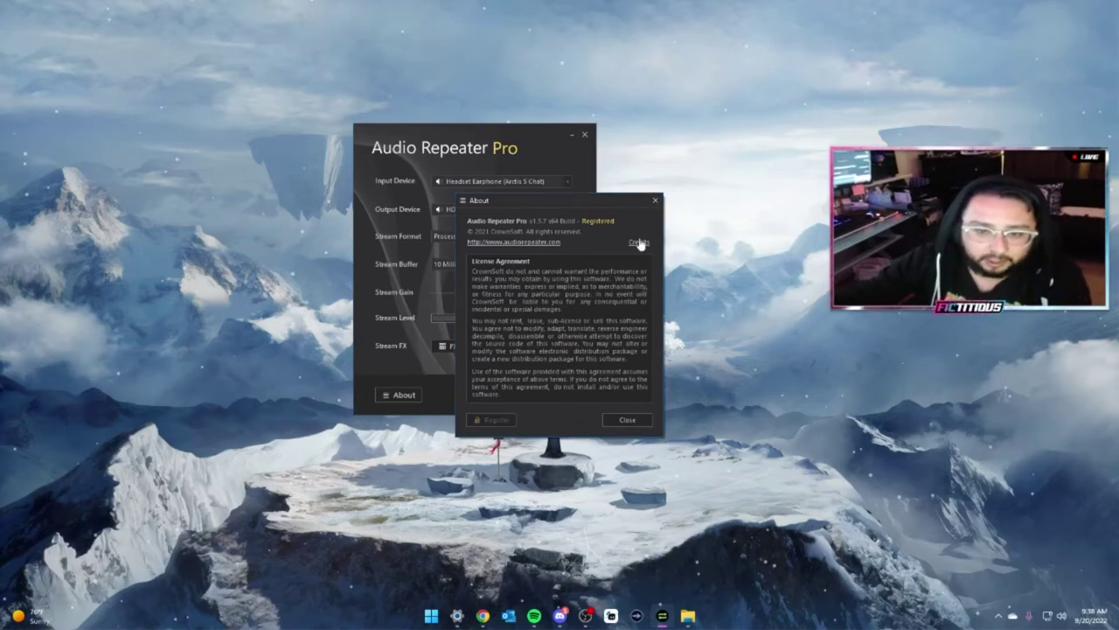
pyautogui.click(629, 420)
# Reposition Audio Repeater Pro and keep Headset Earphone (Arctis 5 Chat) as the input device
pyautogui.moveTo(475, 137); pyautogui.dragTo(514, 168)
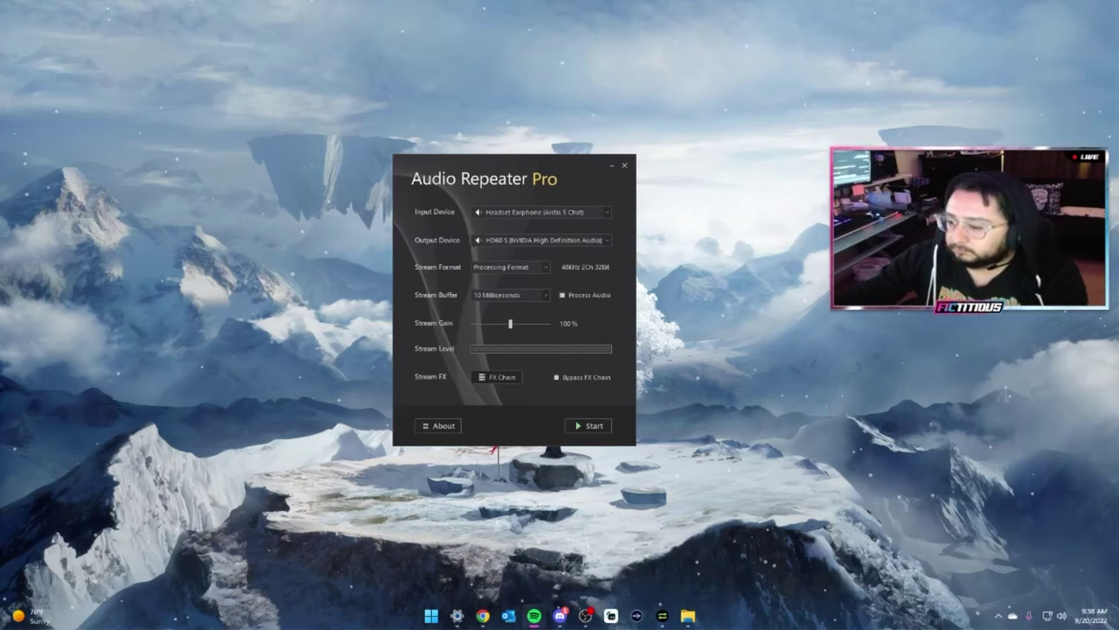
pyautogui.click(542, 214)
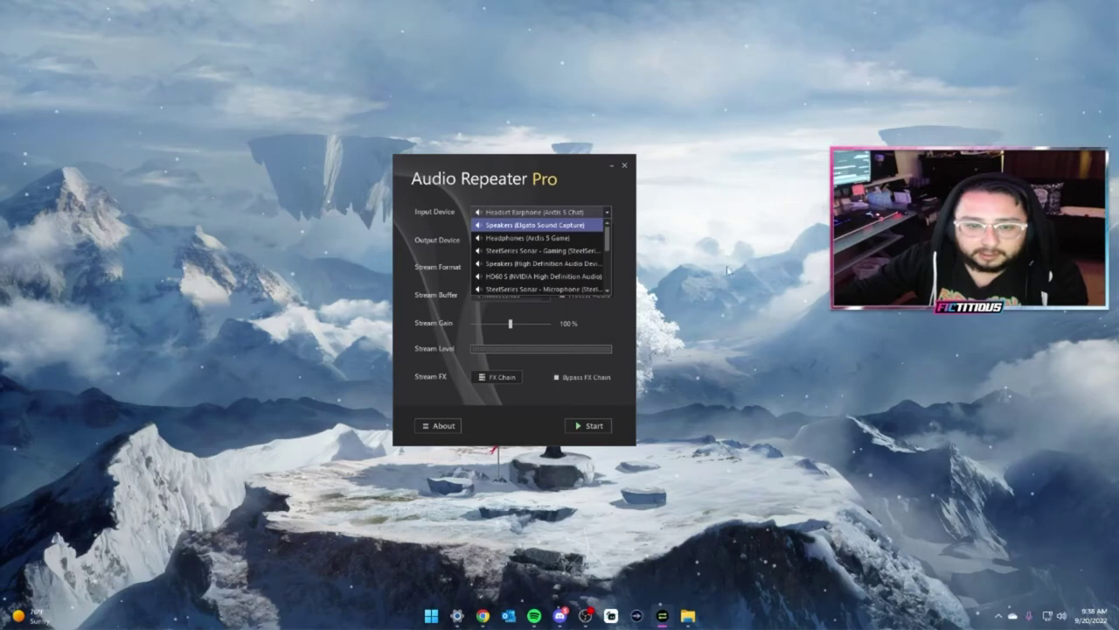
pyautogui.scroll(-1, 610, 253)
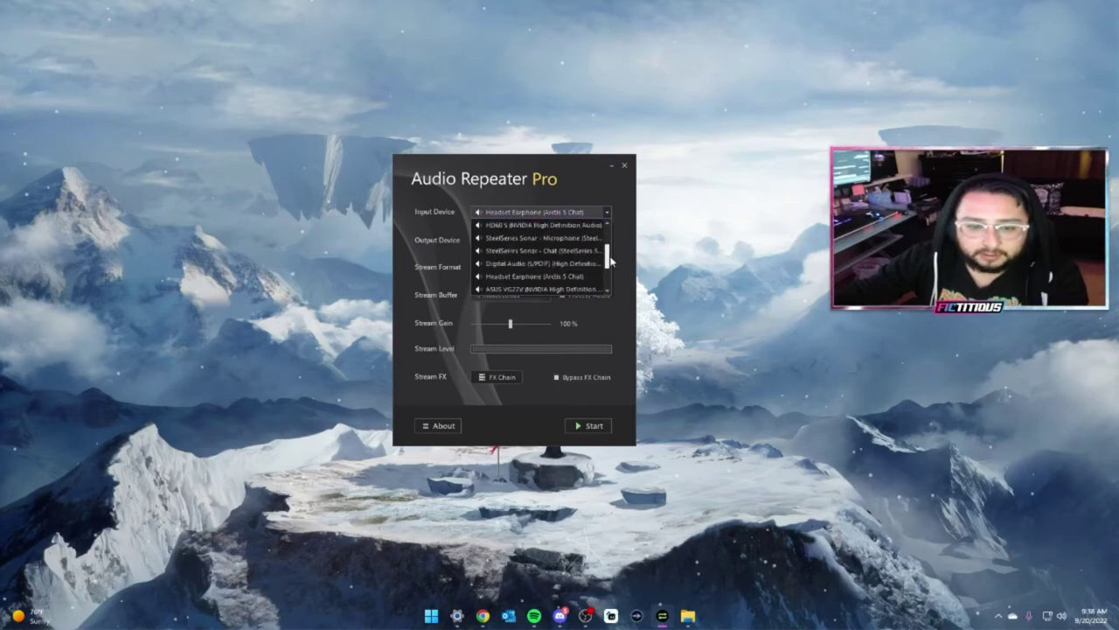
pyautogui.scroll(-2, 610, 258)
pyautogui.scroll(-1, 614, 276)
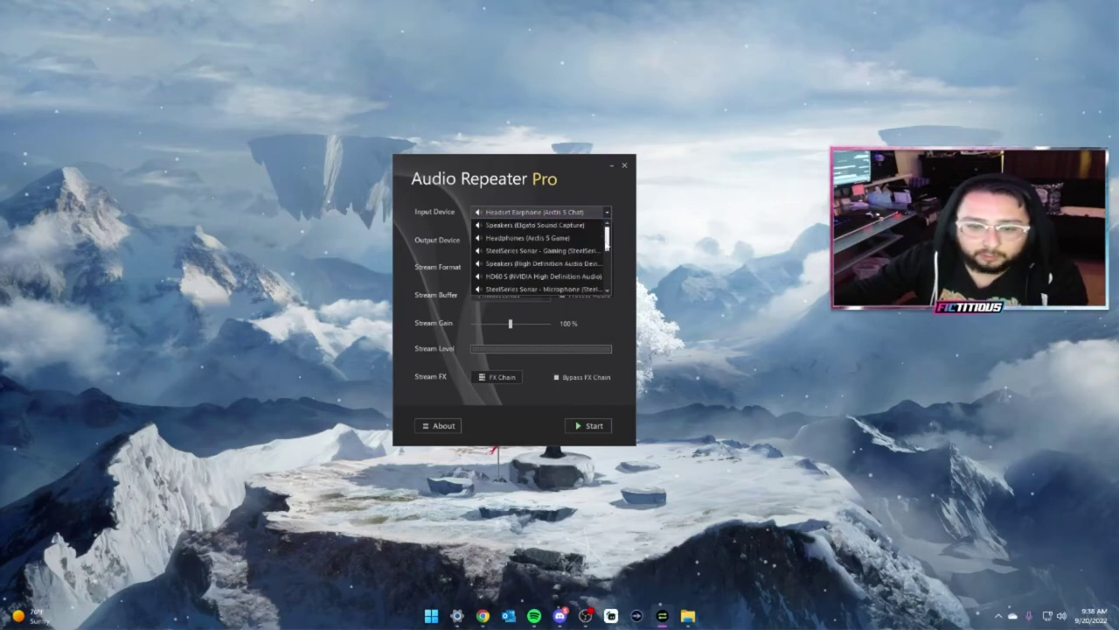
pyautogui.click(619, 259)
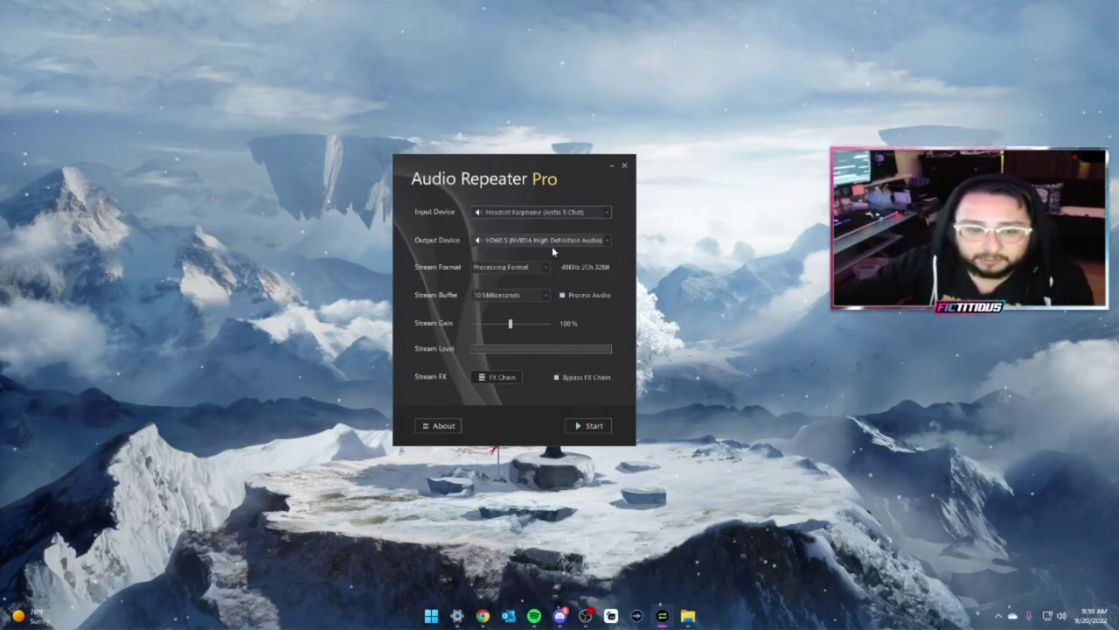
# Keep HD60 S selected as the Audio Repeater Pro output device
pyautogui.click(520, 239)
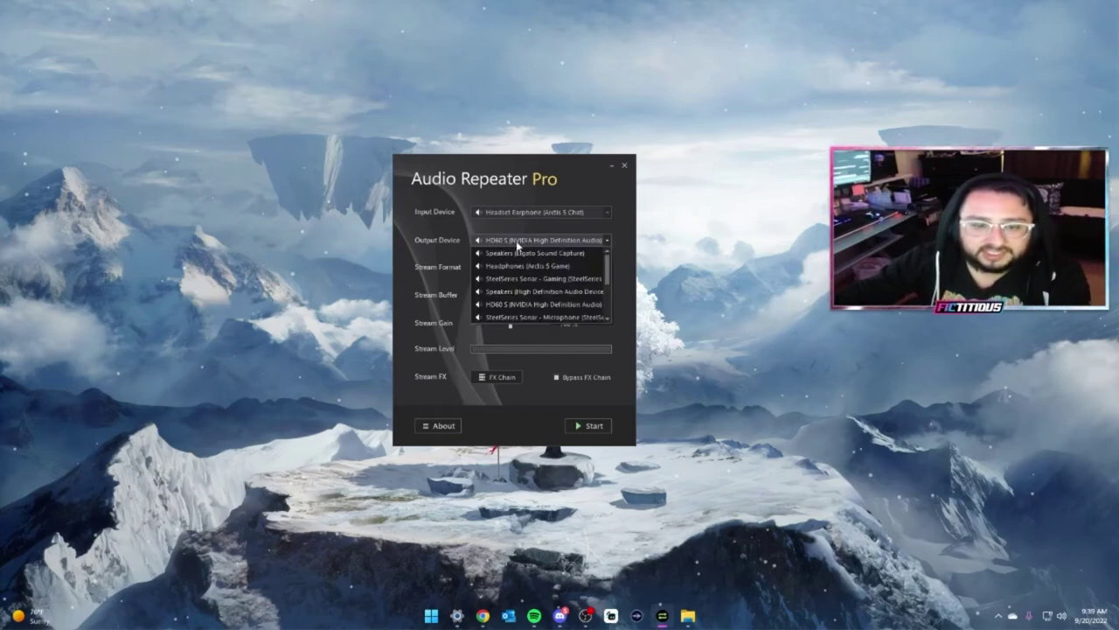
pyautogui.moveTo(608, 270); pyautogui.dragTo(608, 300)
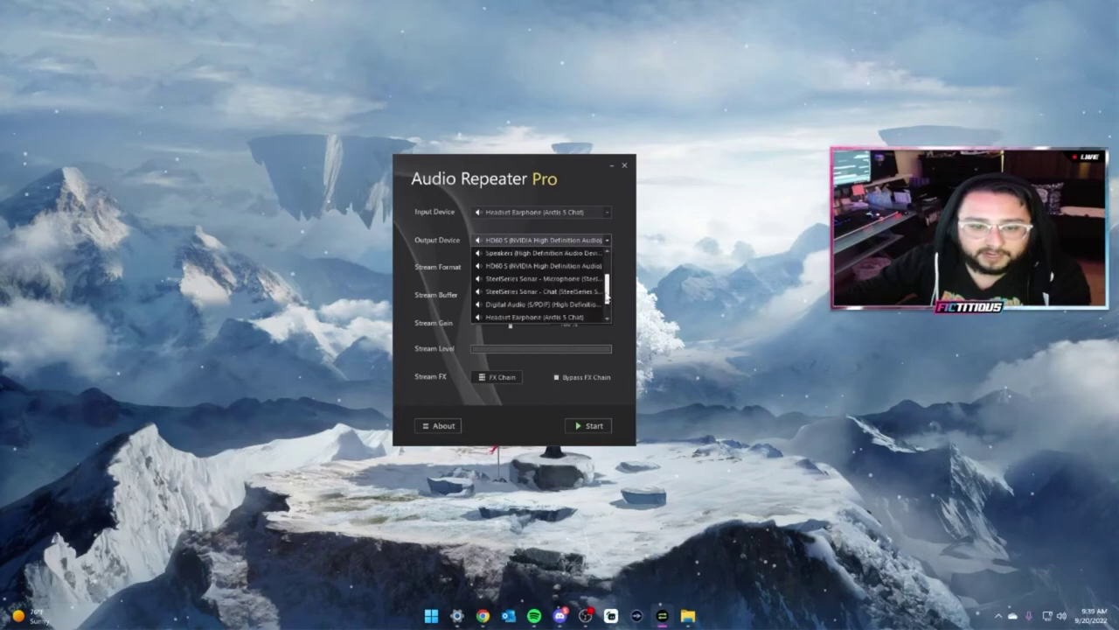
pyautogui.scroll(2, 542, 289)
pyautogui.click(619, 294)
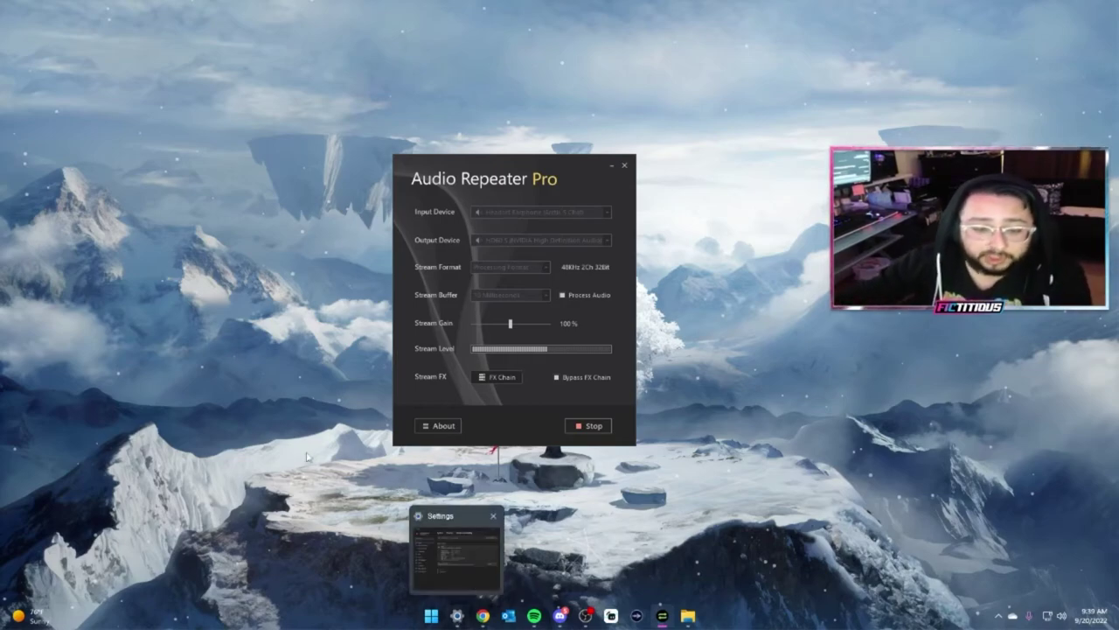
pyautogui.rightClick(273, 436)
pyautogui.click(240, 478)
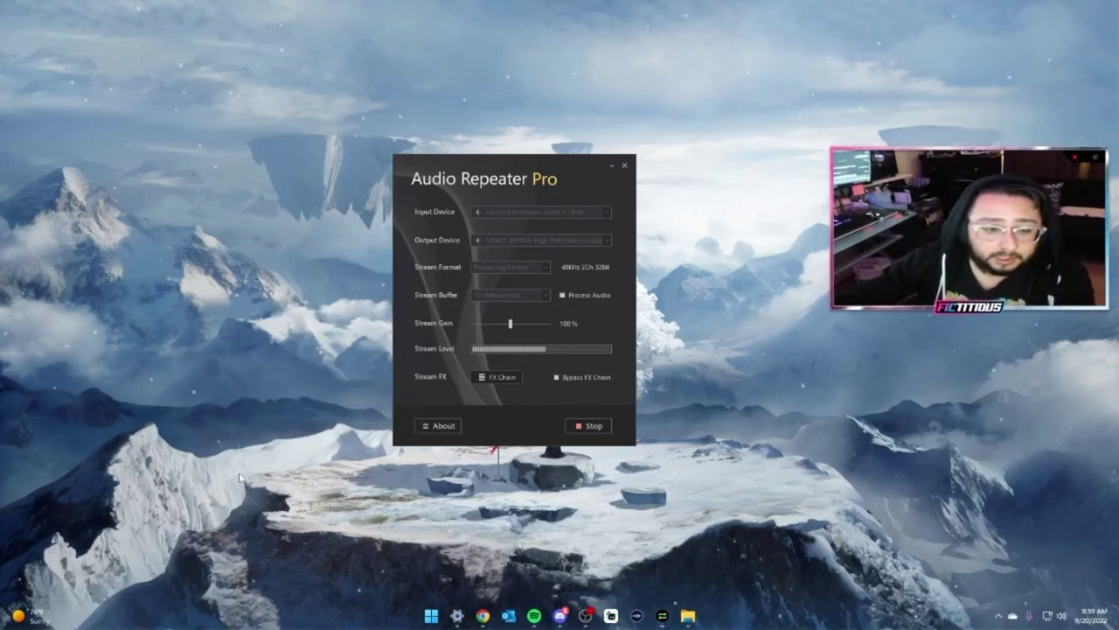
# Search for 'control Panel' and open Hardware and Sound > Sound
pyautogui.click(431, 615)
pyautogui.write('control Panel')
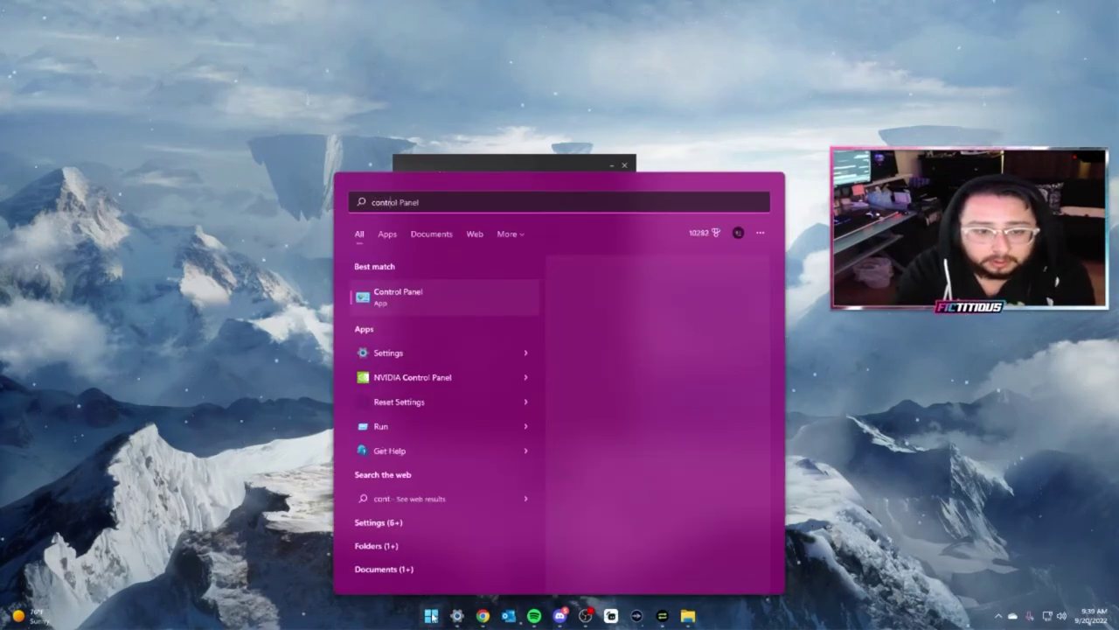
pyautogui.click(419, 302)
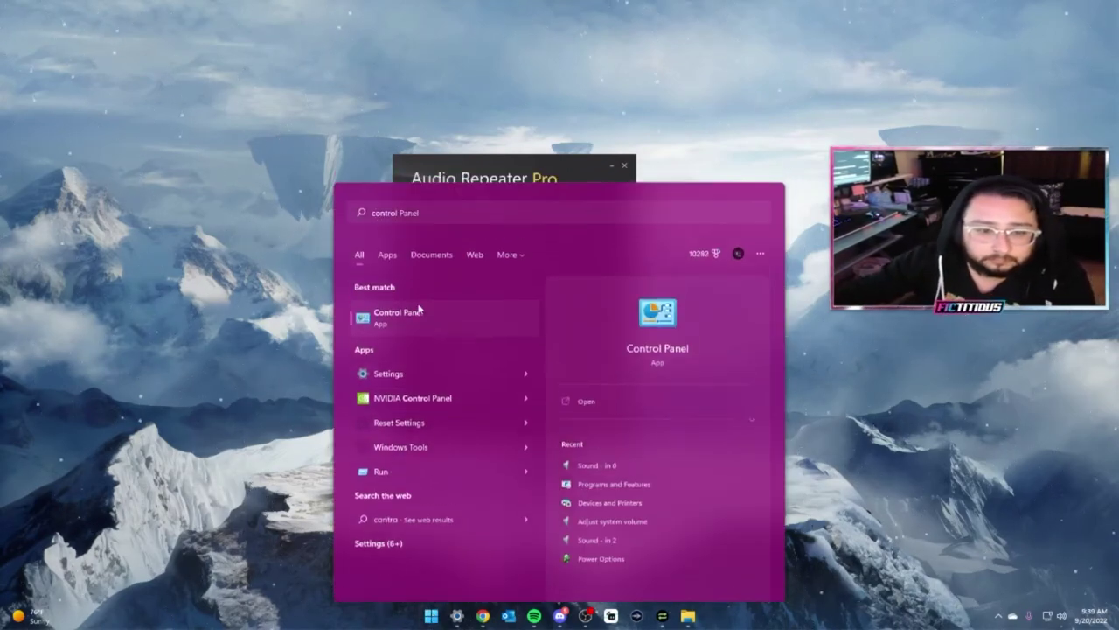
pyautogui.click(428, 272)
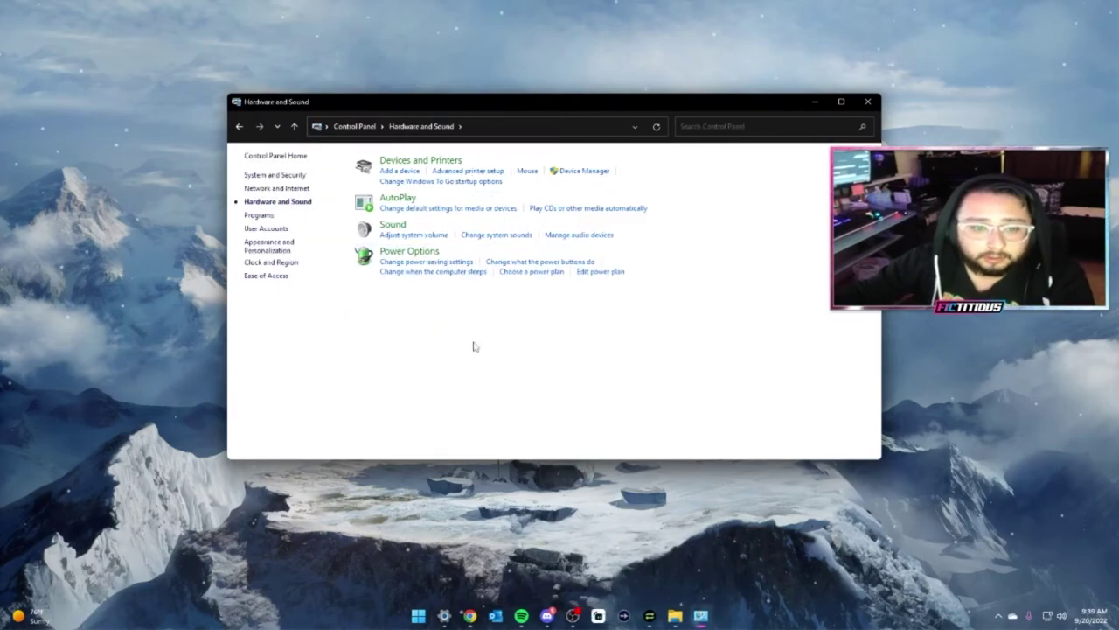
pyautogui.click(392, 225)
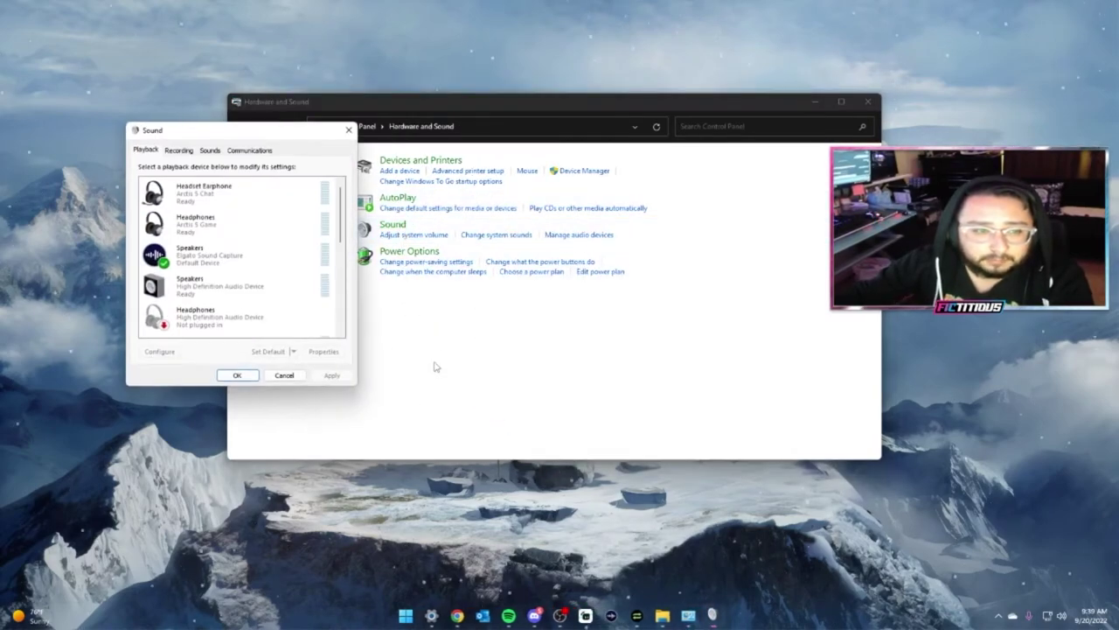
# Make Headset Earphone both the default device and the default communication device
pyautogui.rightClick(234, 192)
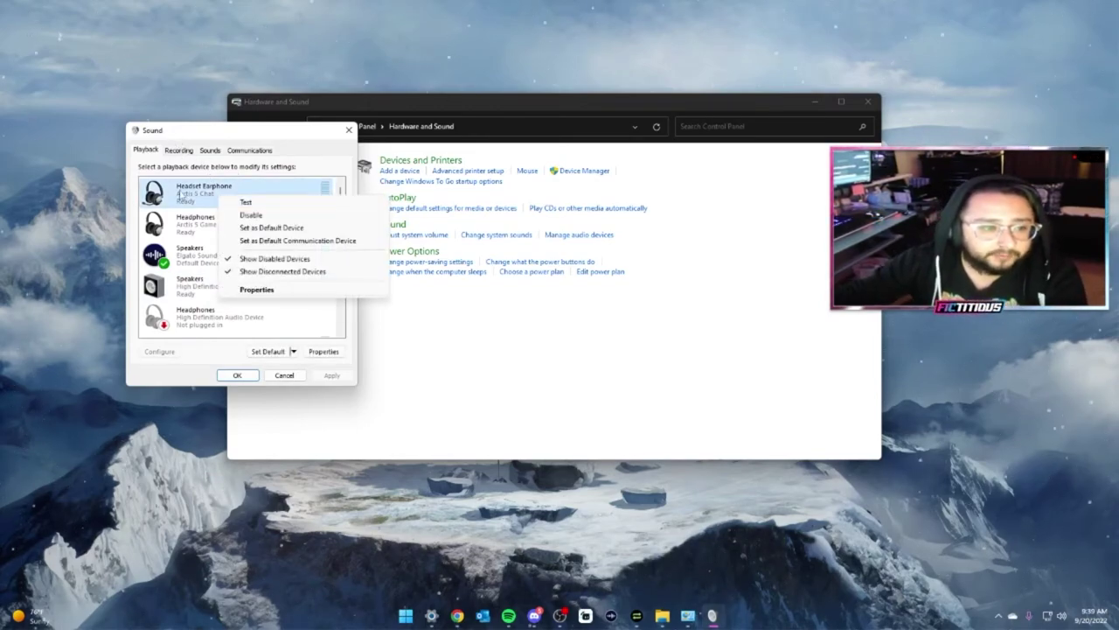
pyautogui.click(262, 227)
pyautogui.rightClick(216, 185)
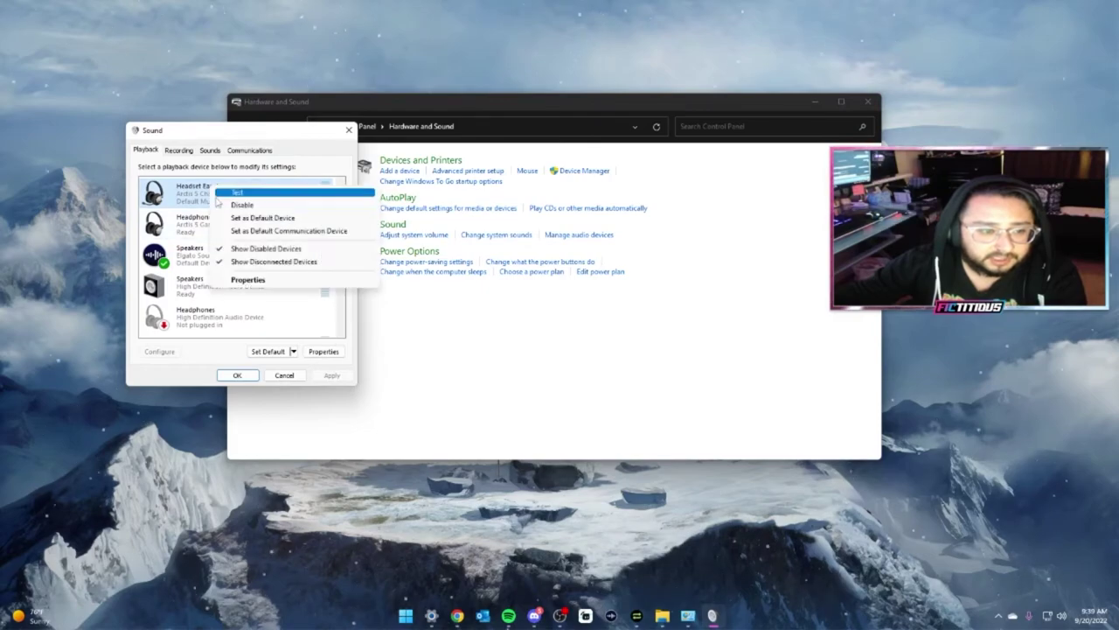
pyautogui.click(254, 230)
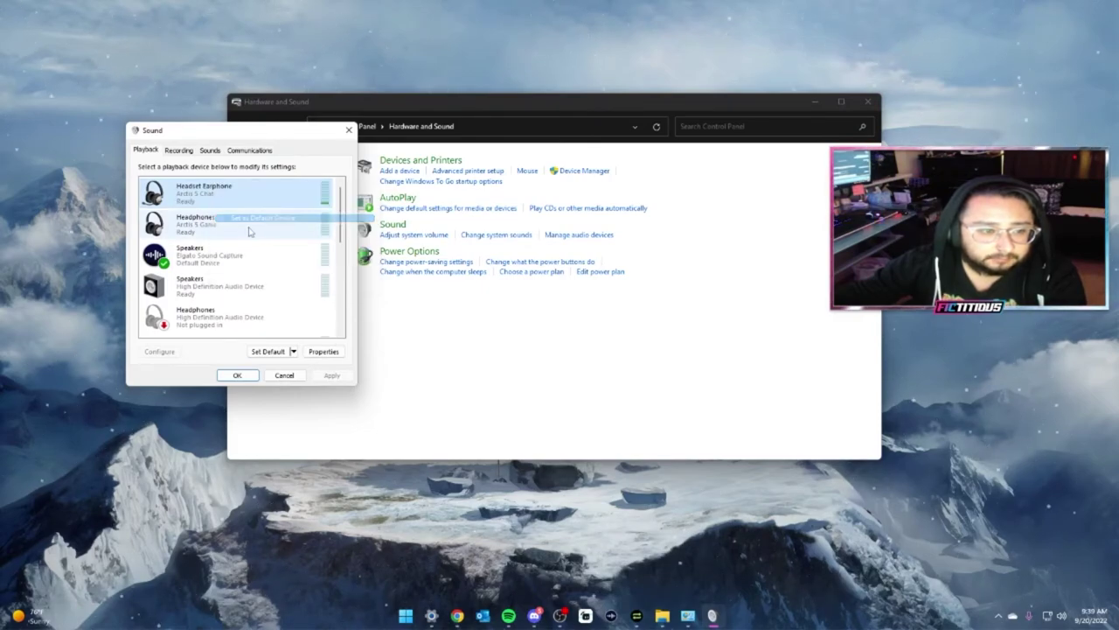
pyautogui.click(180, 150)
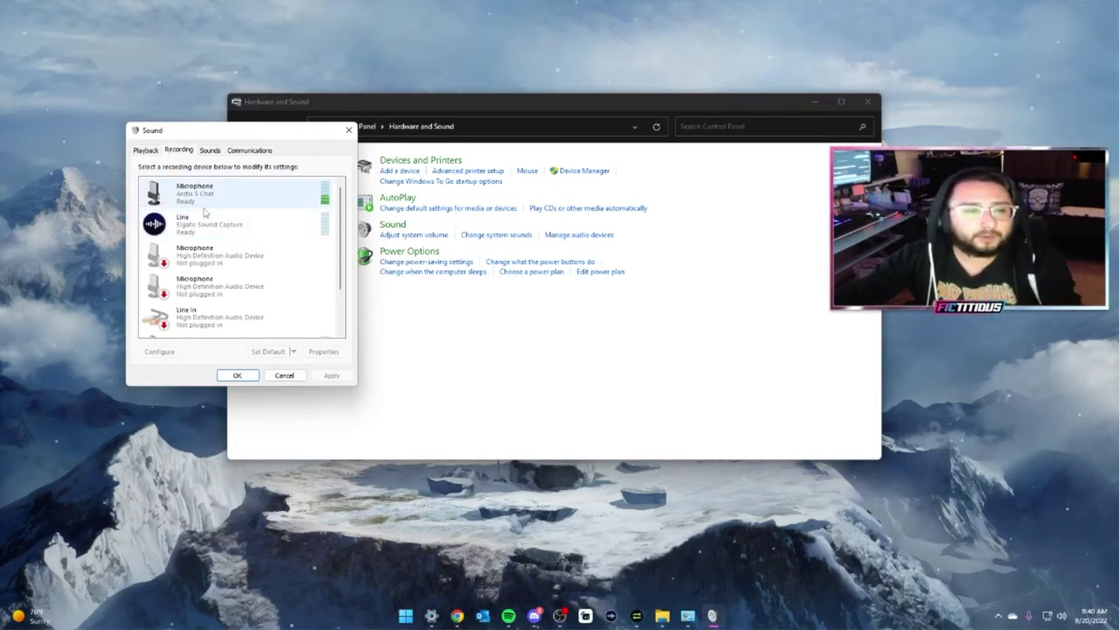
# Look over the Arctis microphone's options and the Playback and Recording device lists
pyautogui.rightClick(186, 195)
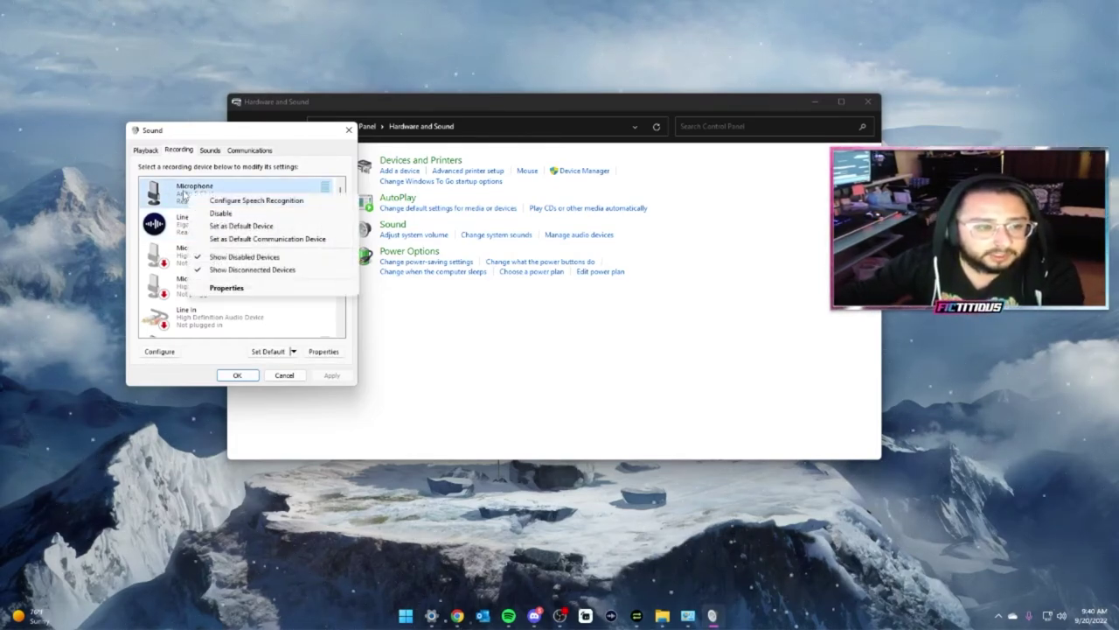
pyautogui.click(158, 154)
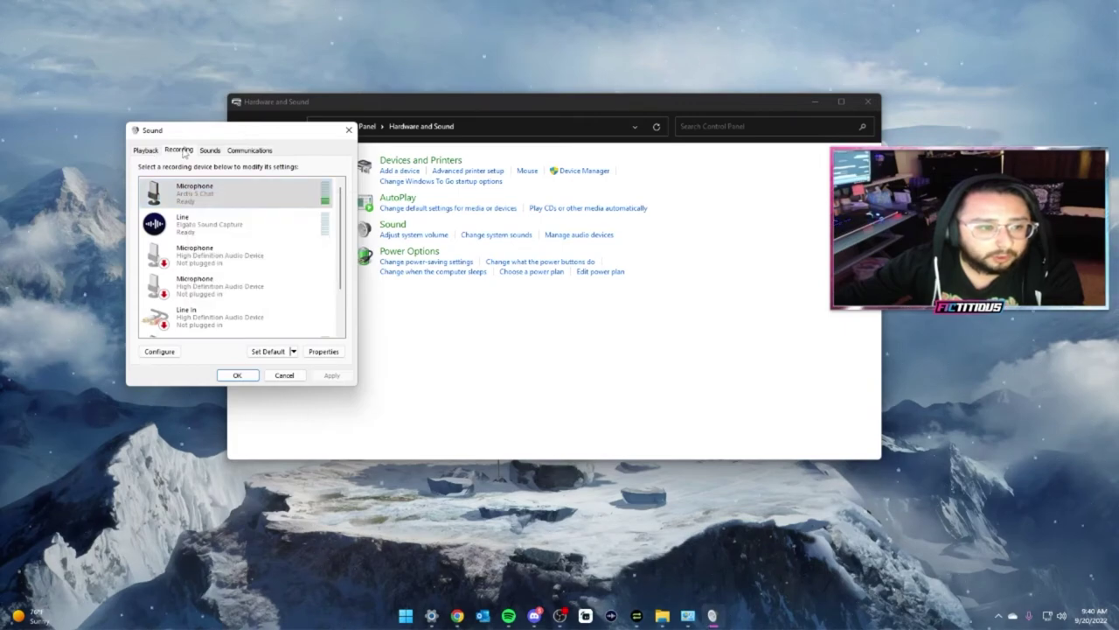
pyautogui.click(146, 151)
pyautogui.click(178, 151)
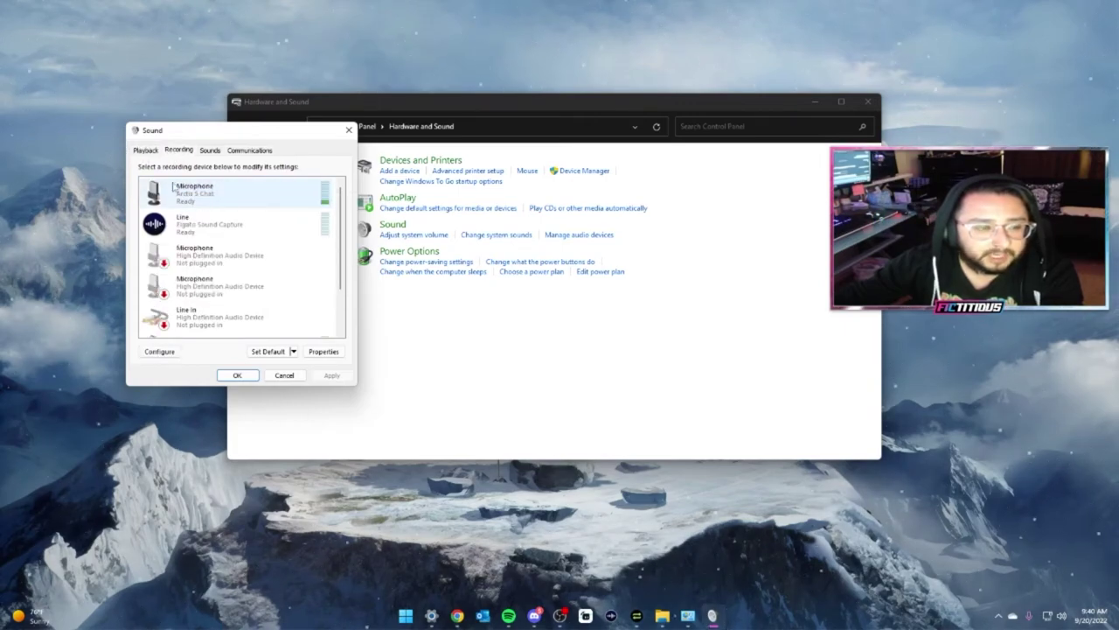
pyautogui.scroll(-1, 254, 262)
pyautogui.scroll(1, 256, 269)
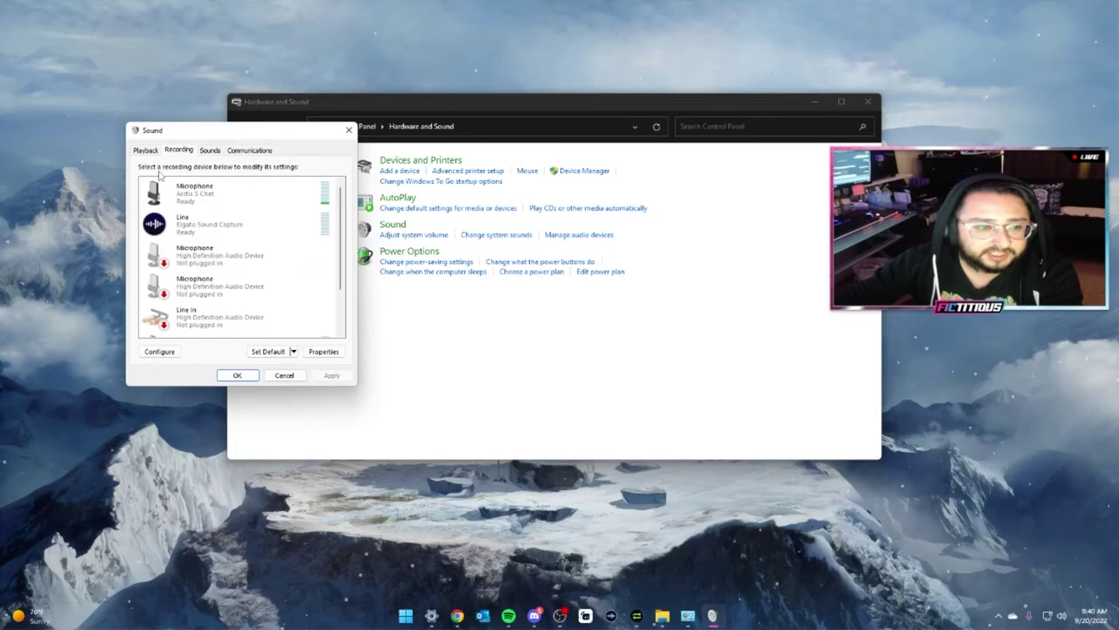
# Set the Arctis microphone to be listened to through HD60 S, then close Sound and Control Panel
pyautogui.rightClick(188, 199)
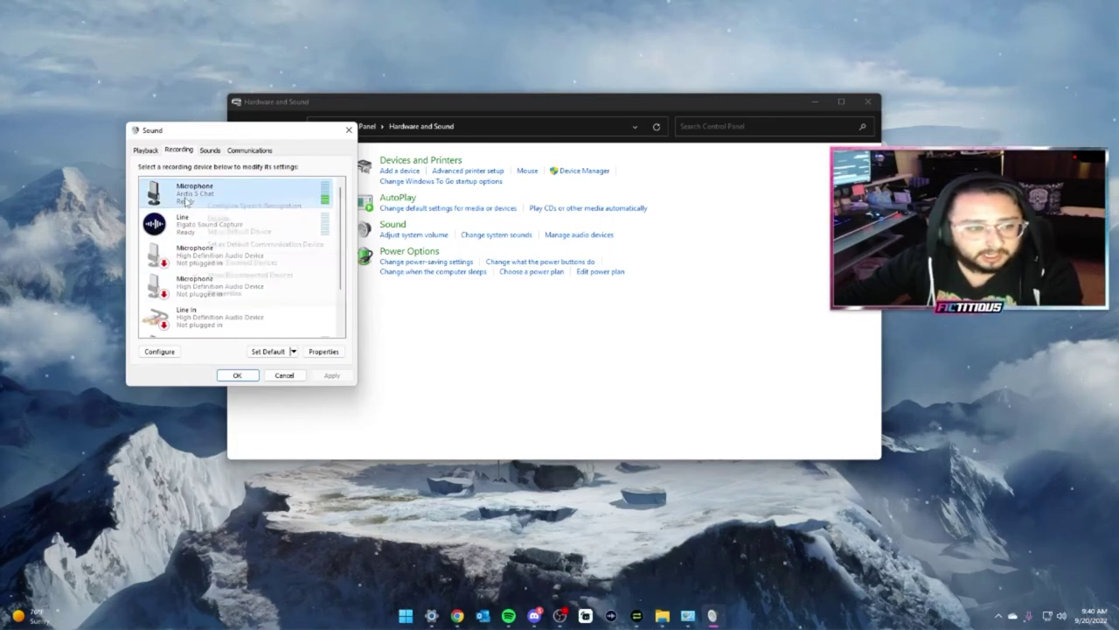
pyautogui.click(213, 294)
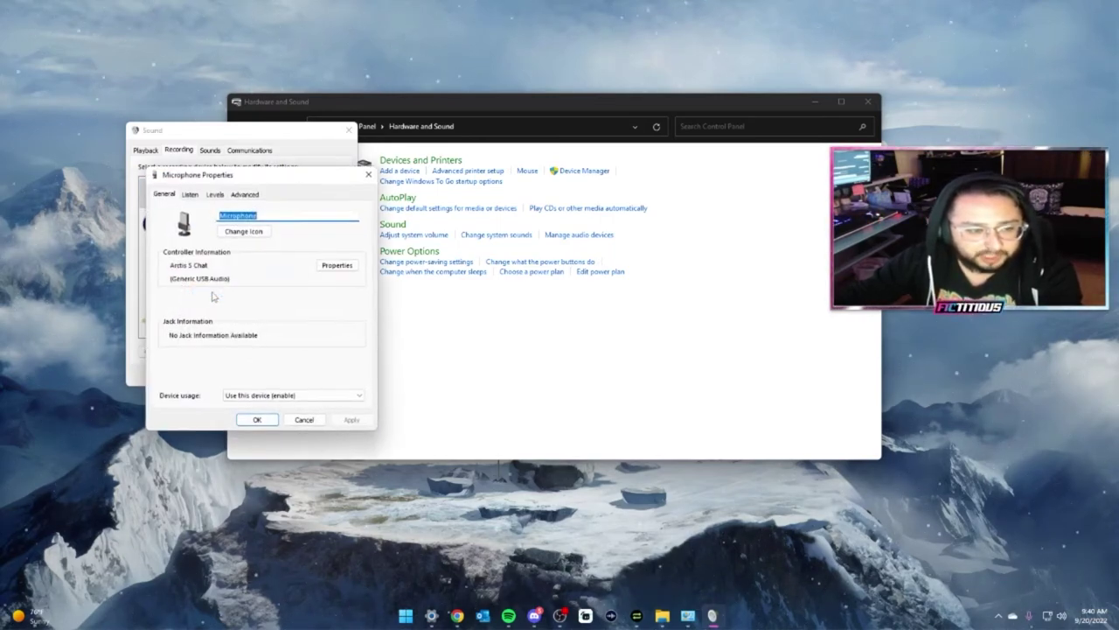
pyautogui.click(191, 195)
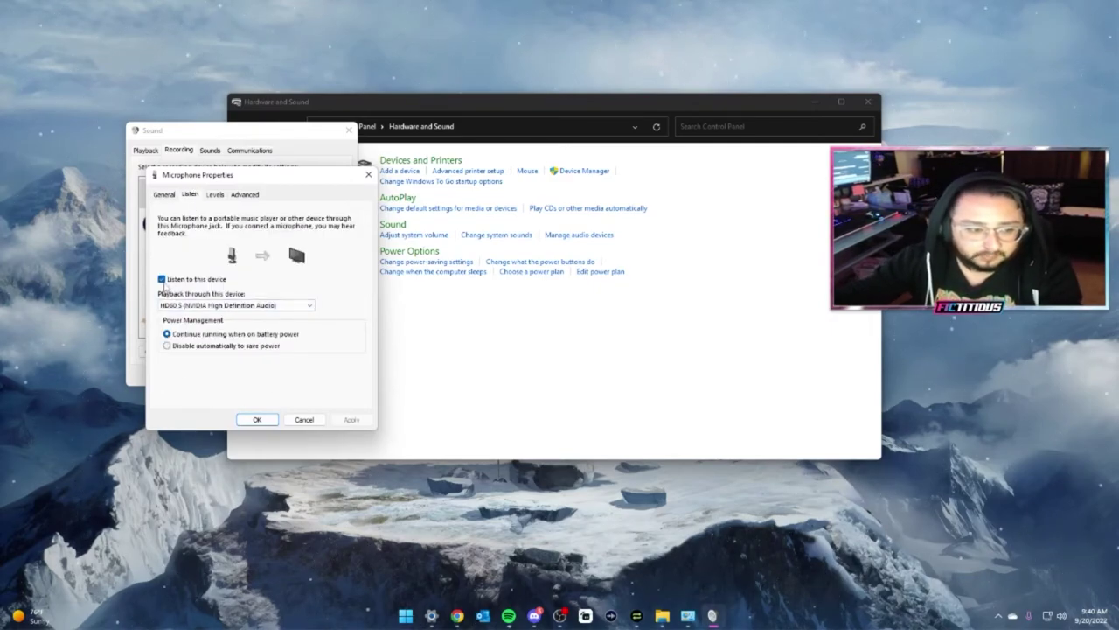
pyautogui.click(180, 306)
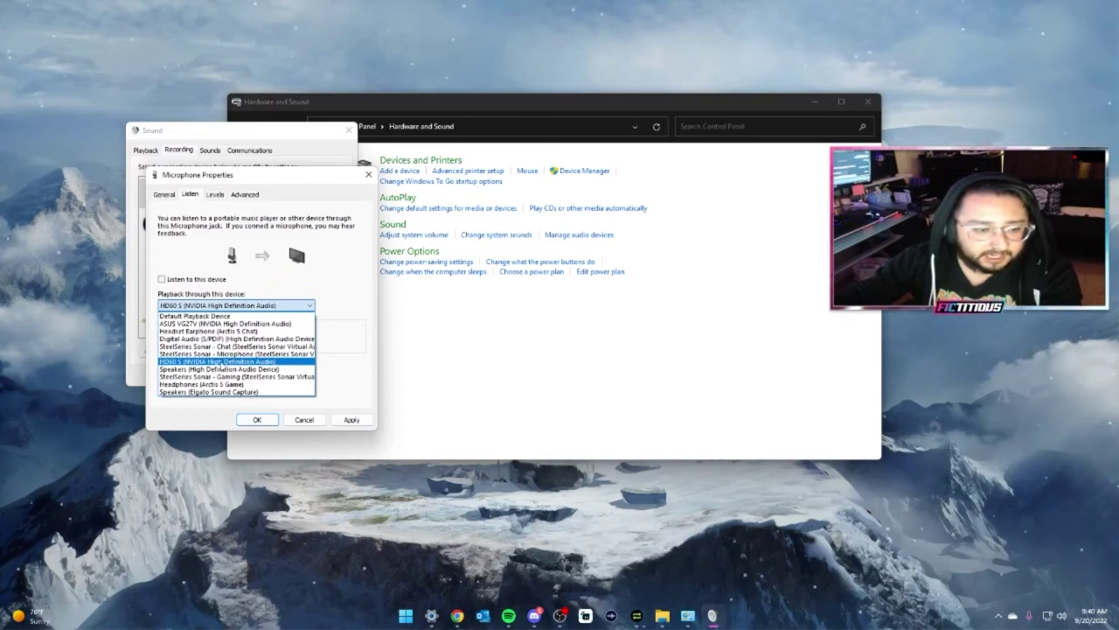
pyautogui.click(220, 361)
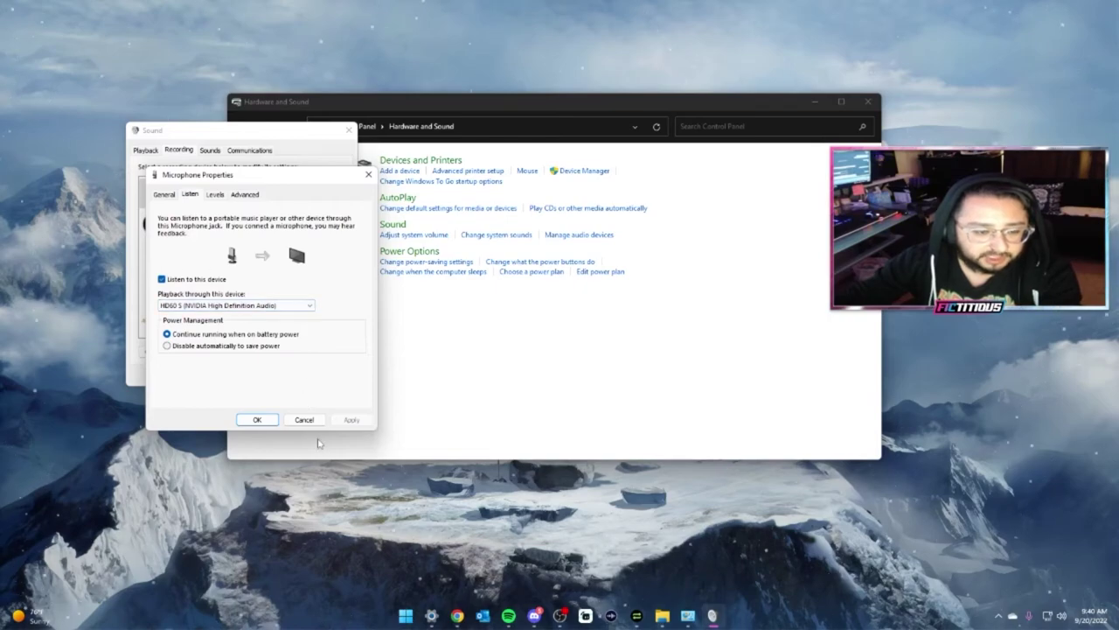
pyautogui.click(257, 420)
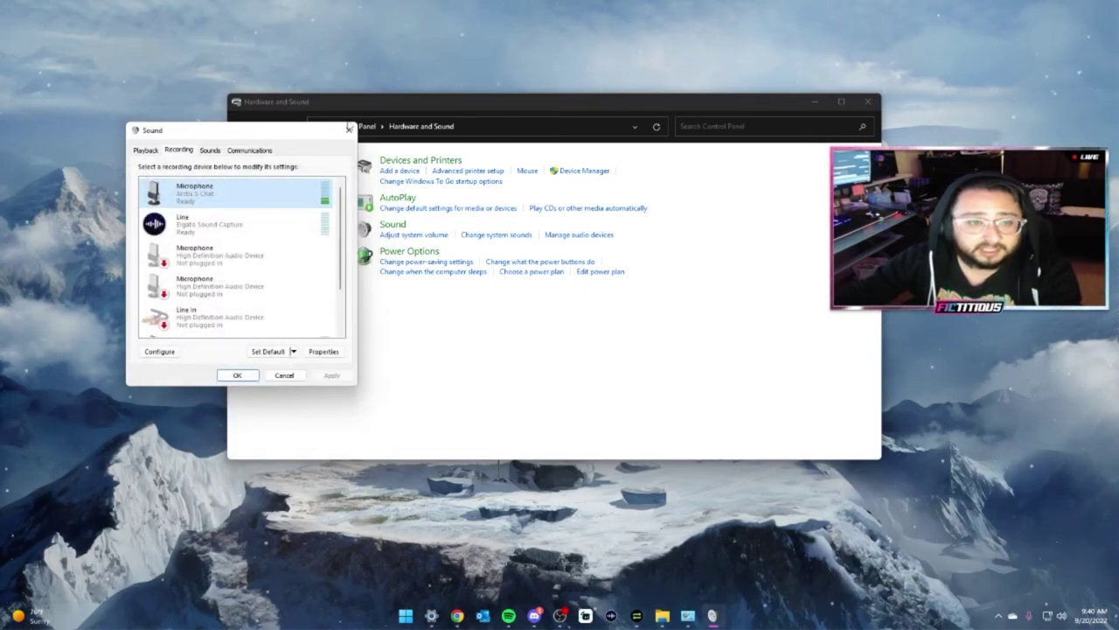
pyautogui.click(349, 129)
pyautogui.click(868, 102)
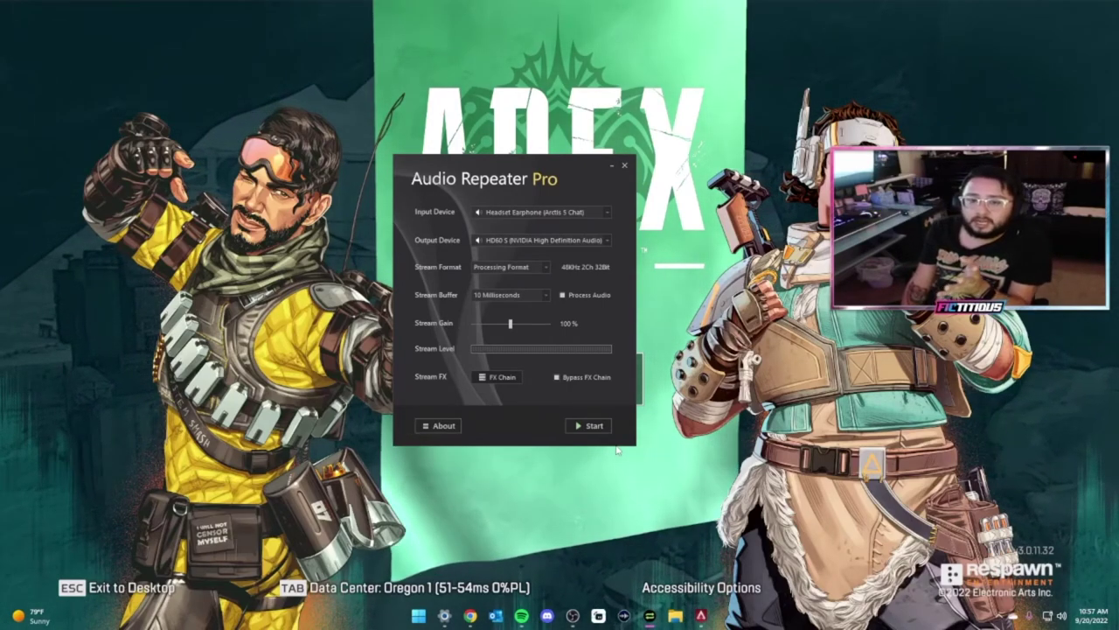
# Nudge the Audio Repeater window, glance at Spotify, and bring Apex Legends to the front
pyautogui.moveTo(529, 170); pyautogui.dragTo(580, 164)
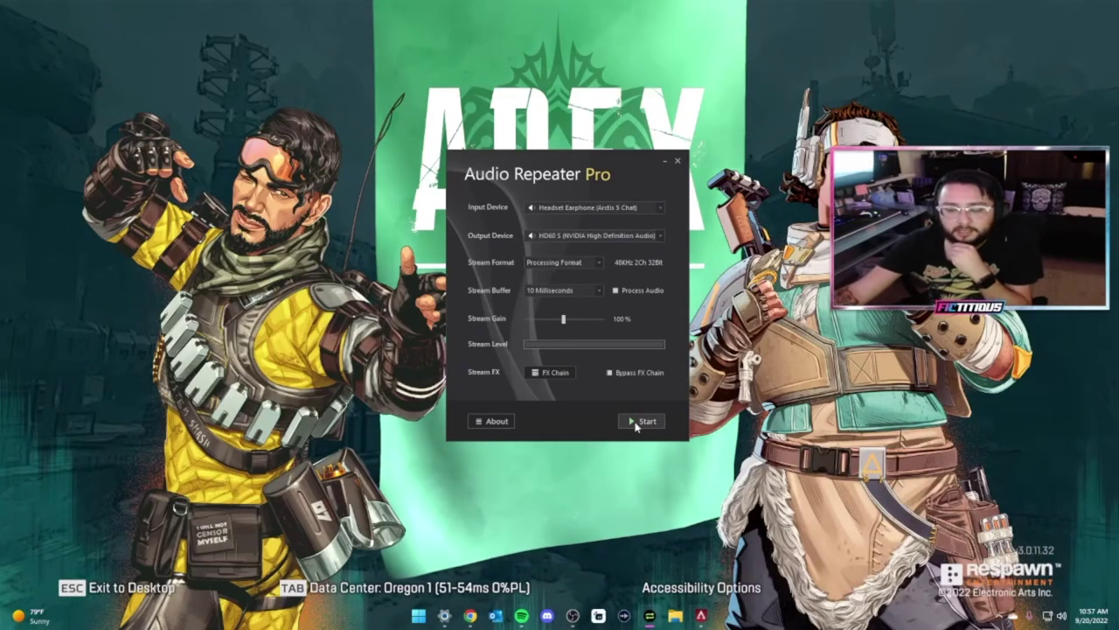
pyautogui.hotkey('alt', 'Tab')
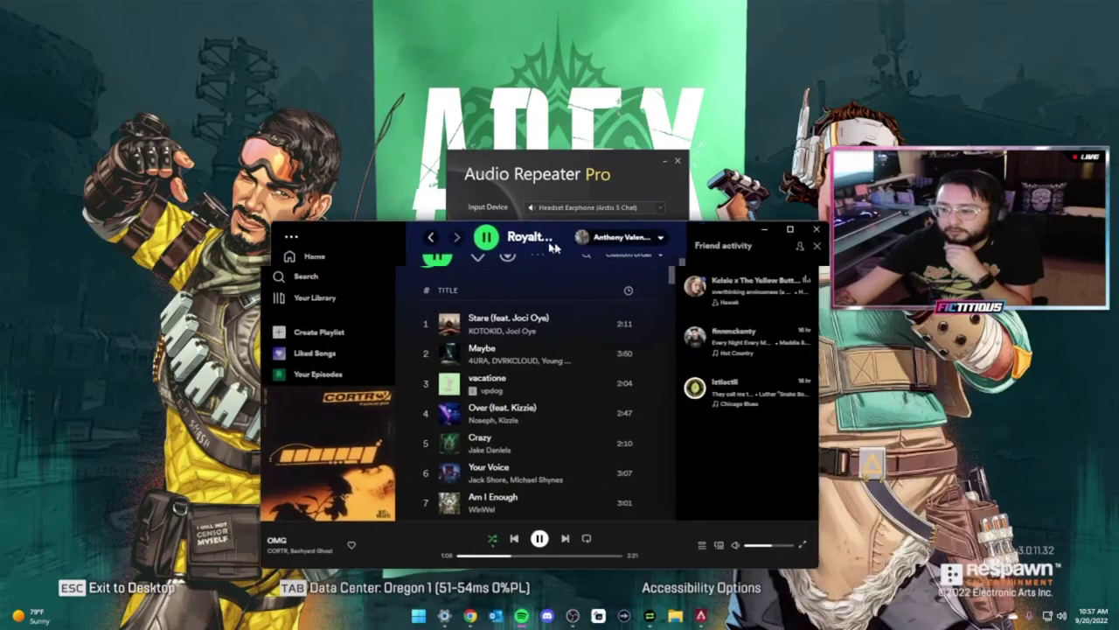
pyautogui.hotkey('alt', 'Tab')
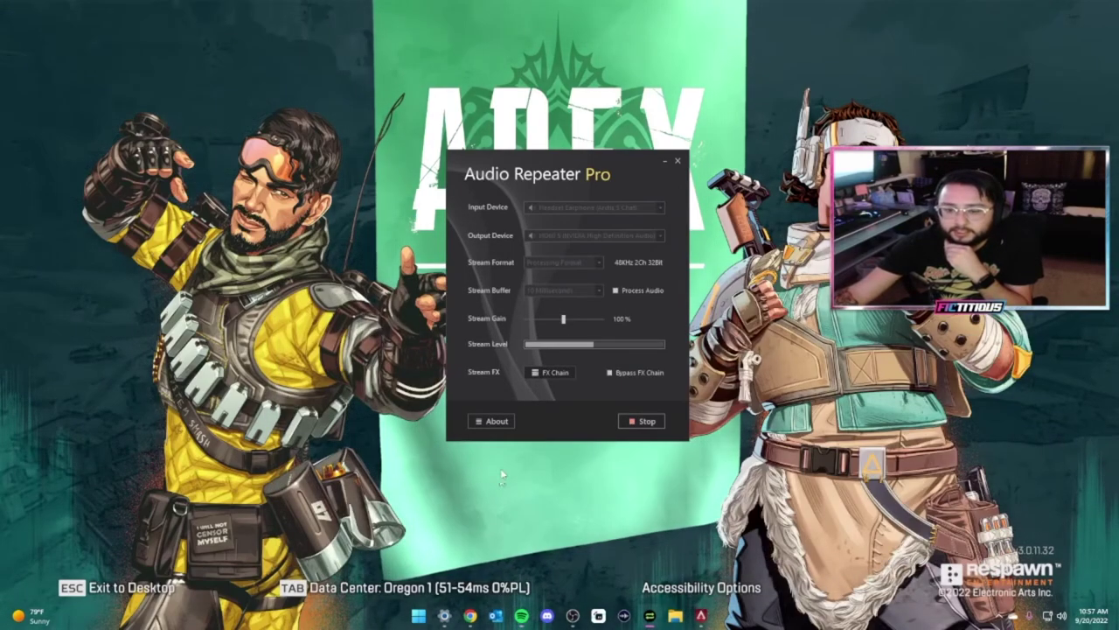
pyautogui.click(502, 475)
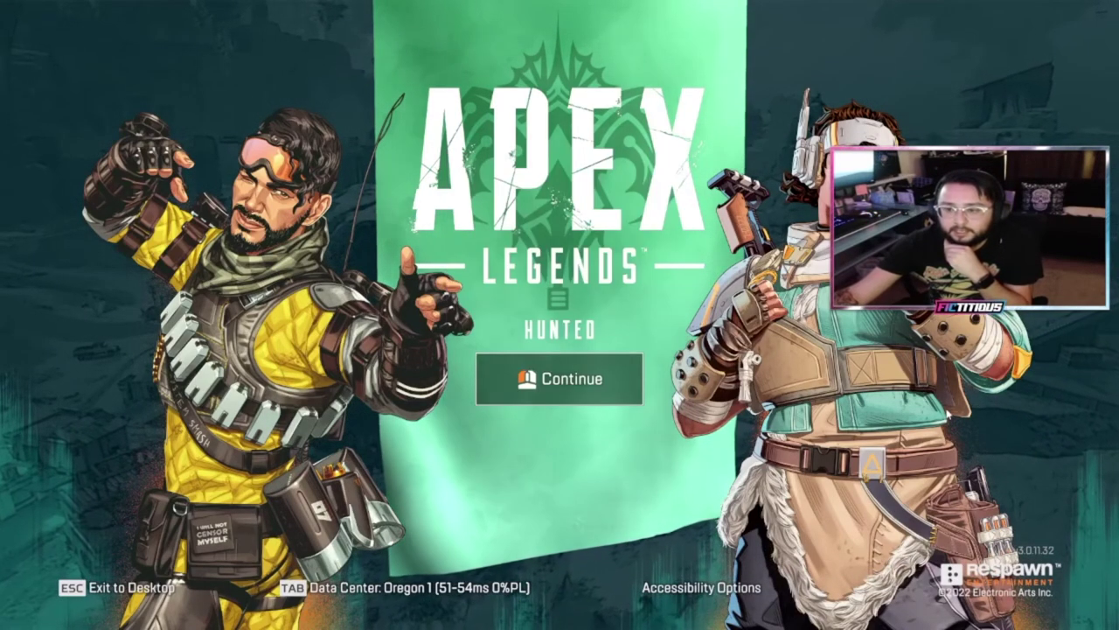
# Enter the Apex lobby, browse the Store and Weapon Recolor Store, then inspect the level-74 Bangalore stat tracker
pyautogui.click(529, 380)
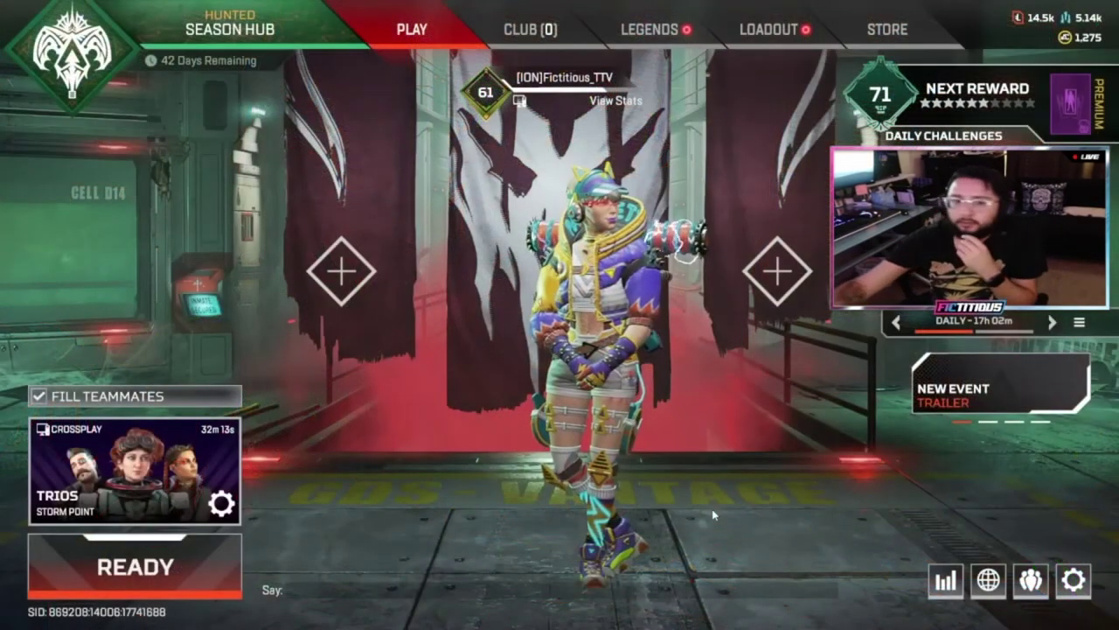
pyautogui.click(648, 29)
pyautogui.click(888, 29)
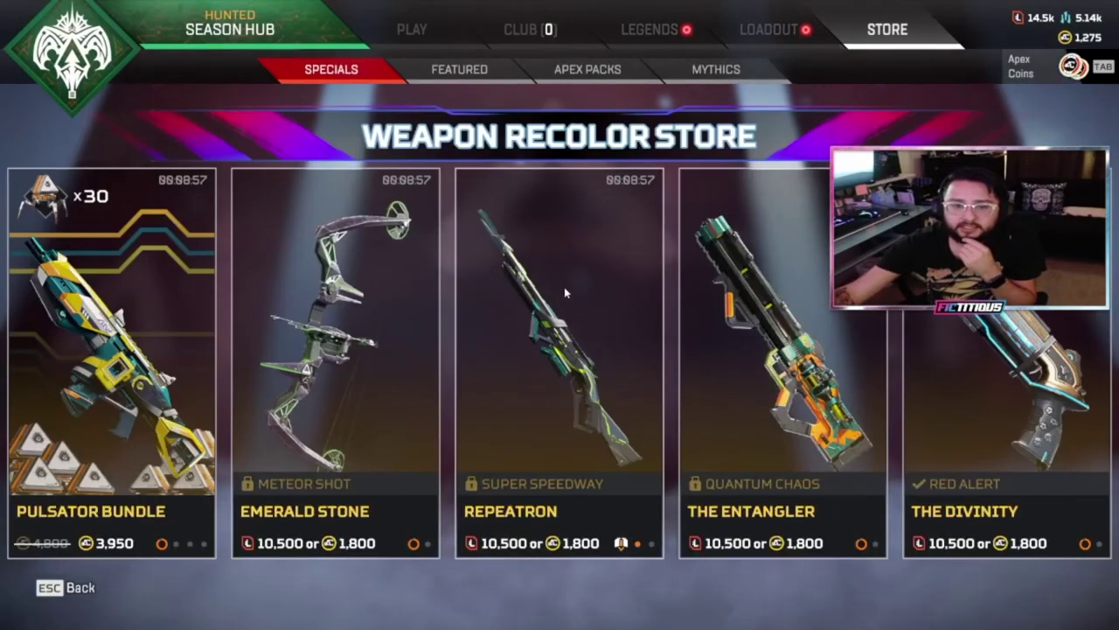
pyautogui.click(325, 48)
pyautogui.click(476, 354)
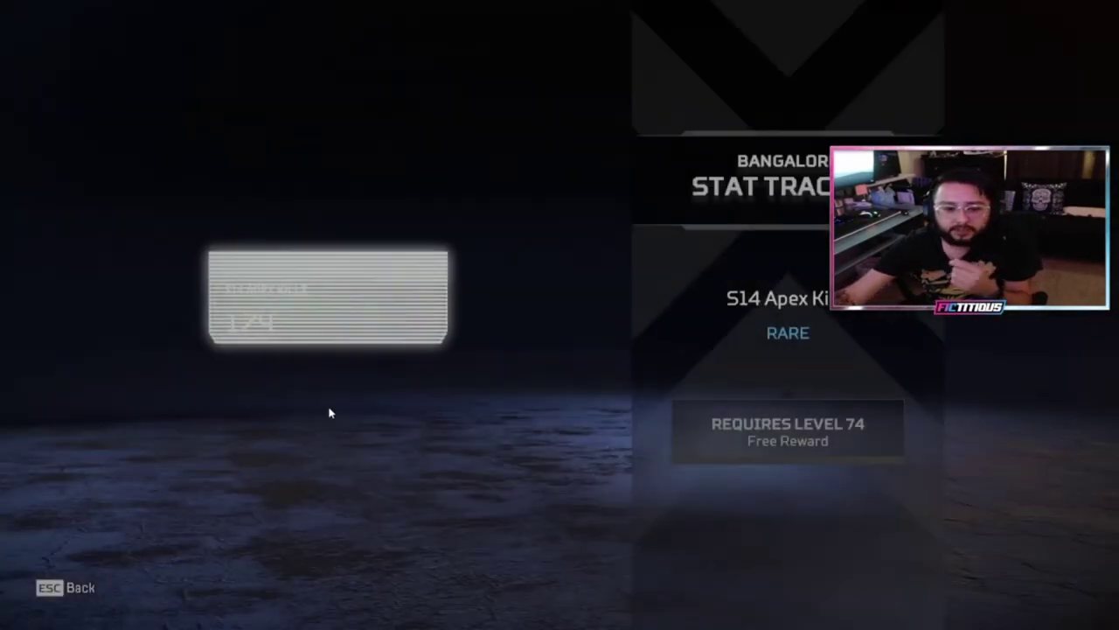